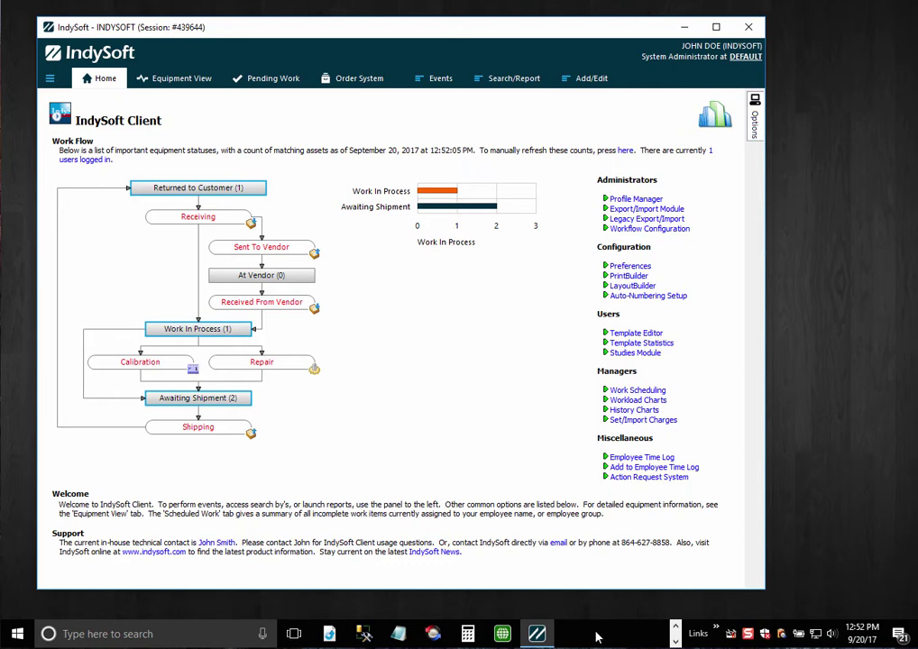
- Switch from the Home work-flow page to the Equipment View for asset ABC456
left_click(171, 79)
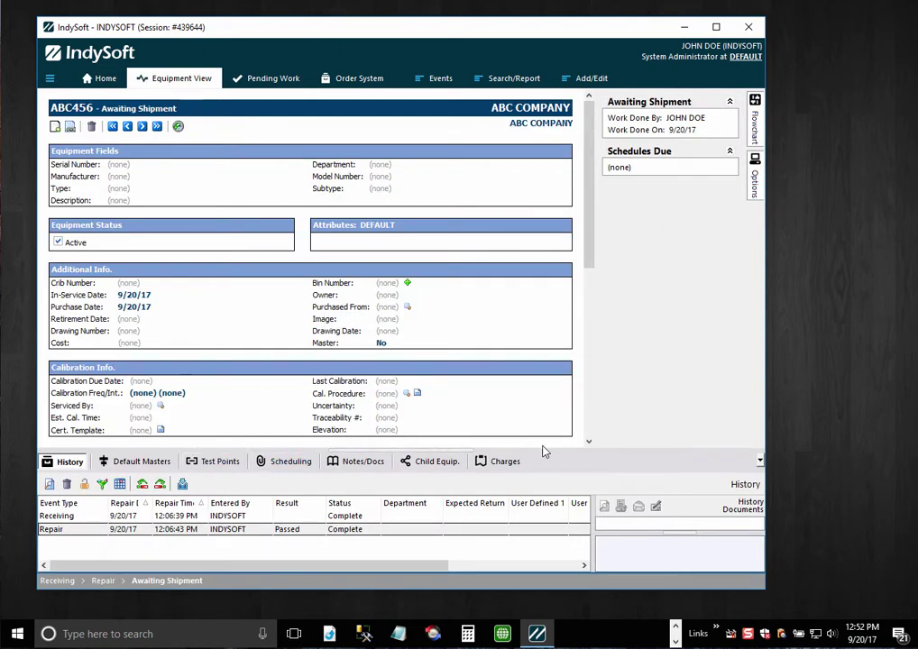
- Enlarge the History panel, browse the Events and Add/Edit menus, then return to Home
left_click_drag(543, 451, 561, 420)
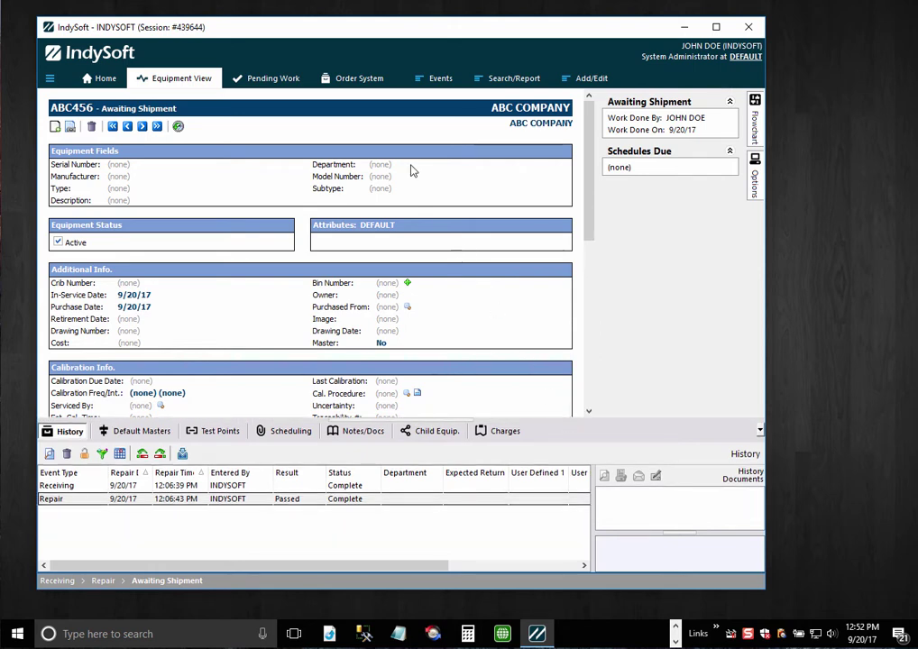
left_click(436, 79)
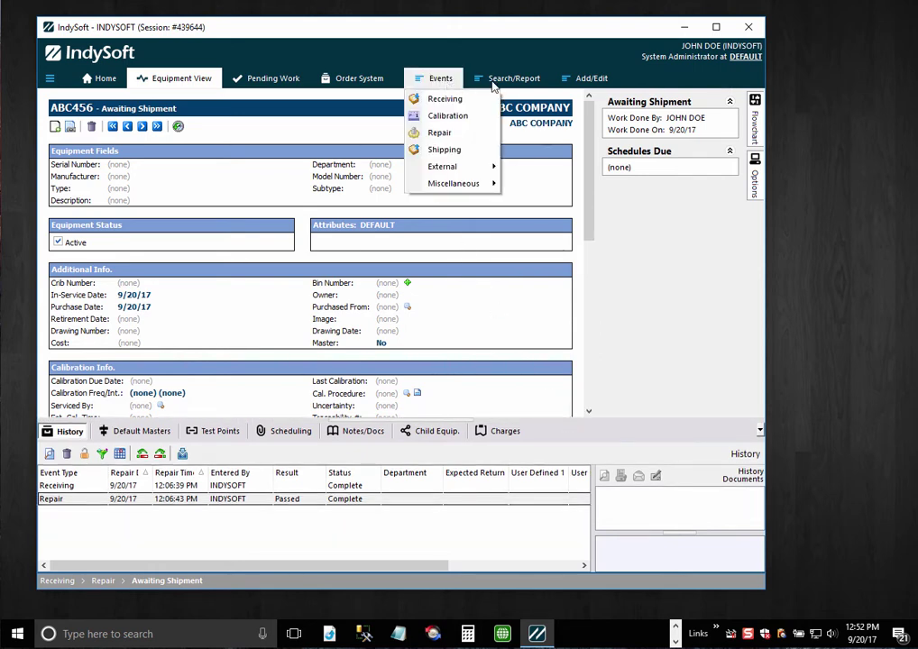
key("Right")
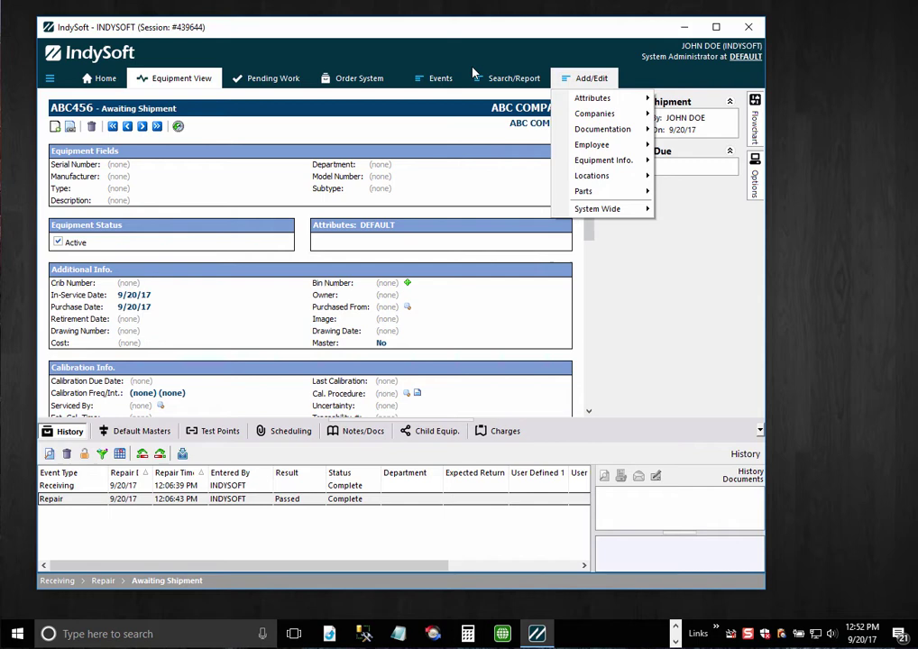
left_click(435, 33)
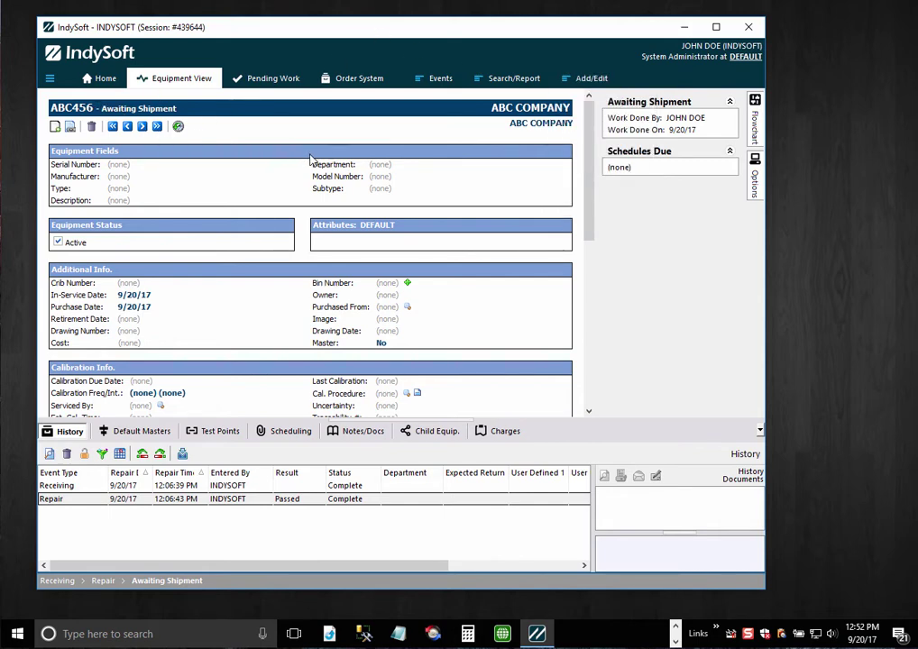
left_click(101, 83)
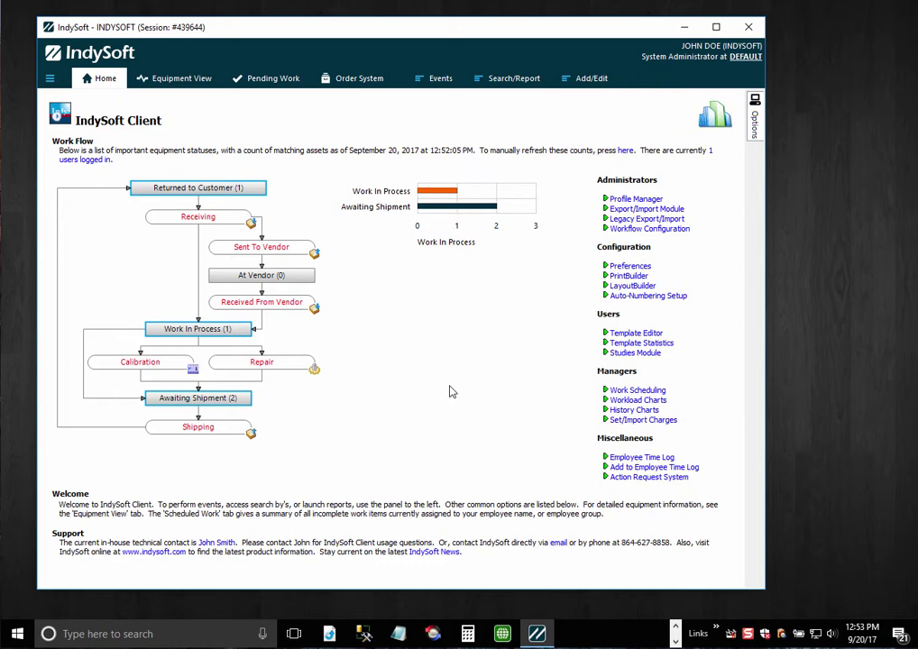
- Open LayoutBuilder and inspect the MULTIPANEL-FOOTER, HEADER and MAIN home layouts
left_click(631, 287)
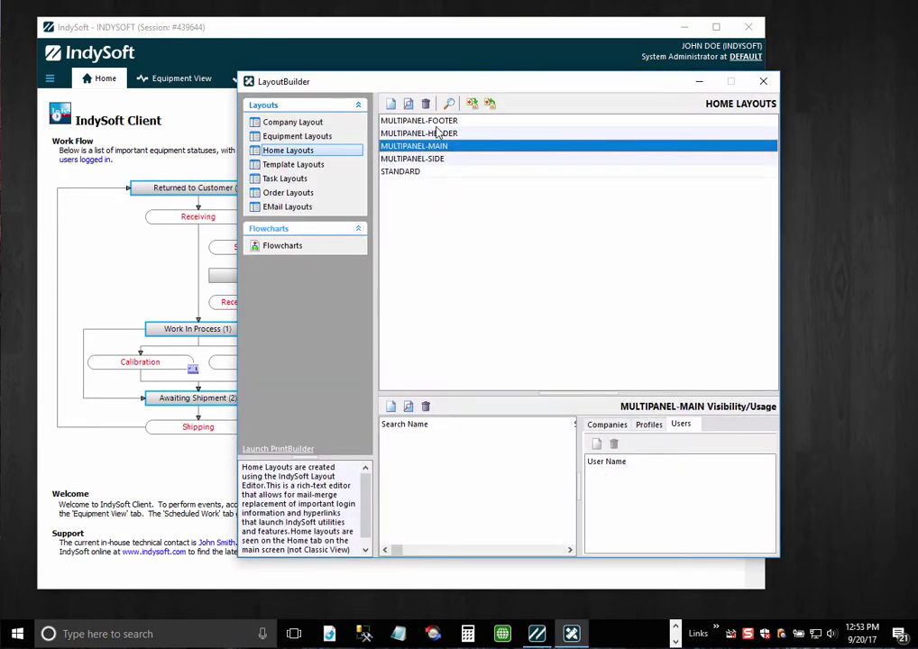
left_click(436, 121)
left_click(459, 136)
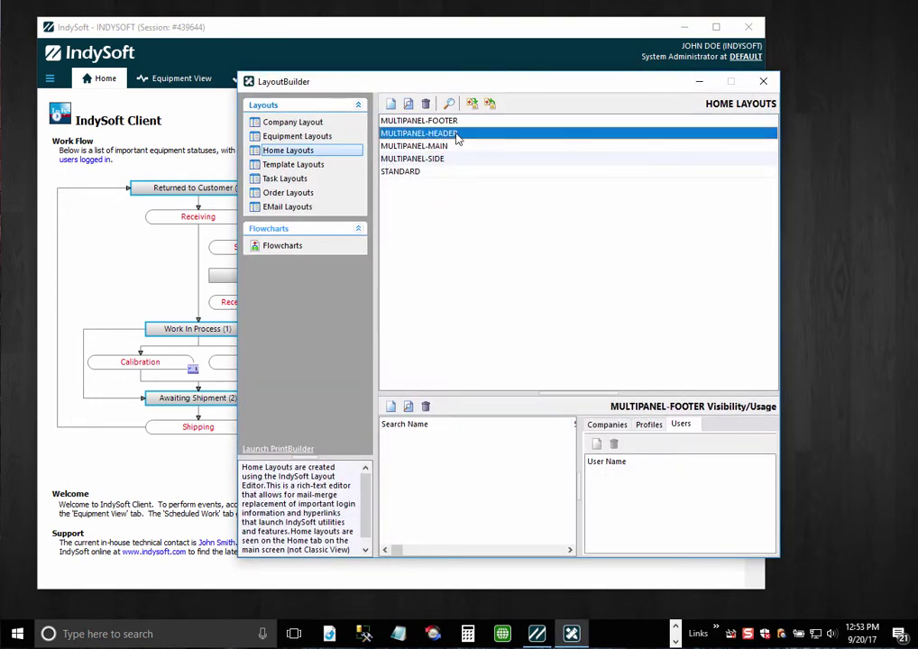
left_click(459, 147)
- Browse the Equipment Layouts' MULTIPANEL-SIDE and MAIN, then select Home Layouts > MULTIPANEL-MAIN
left_click(305, 136)
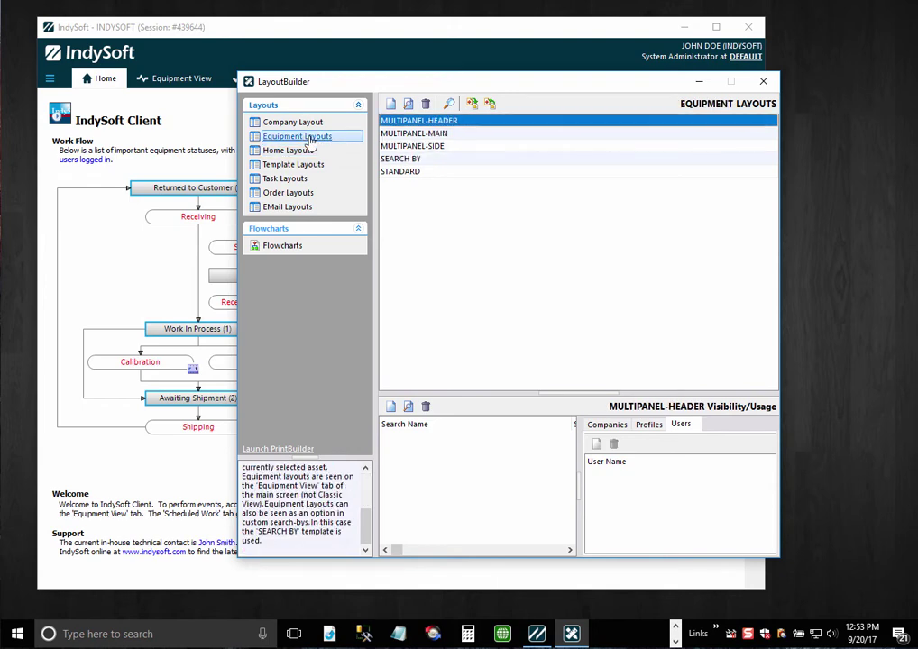
left_click(438, 150)
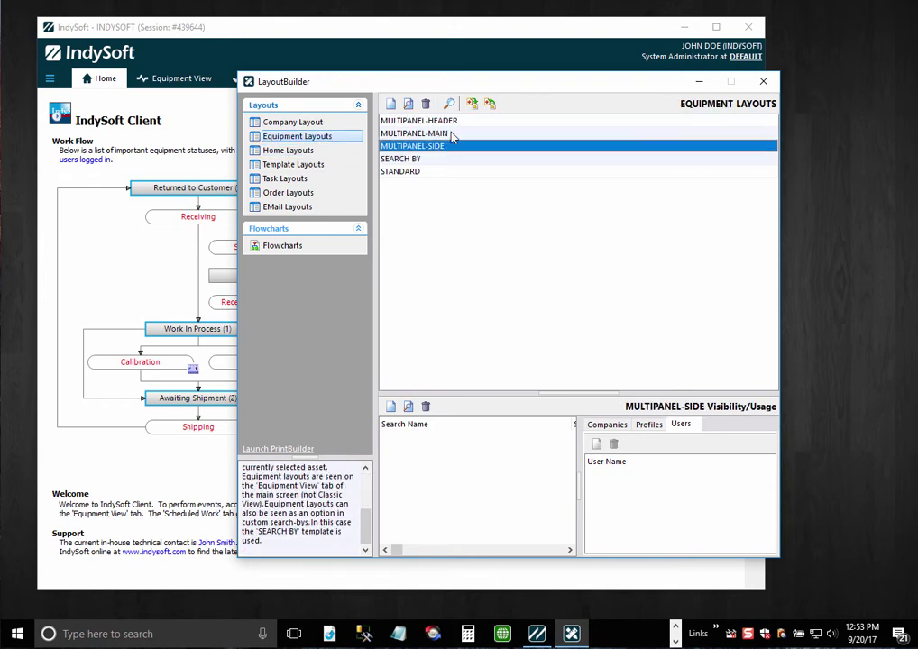
left_click(453, 134)
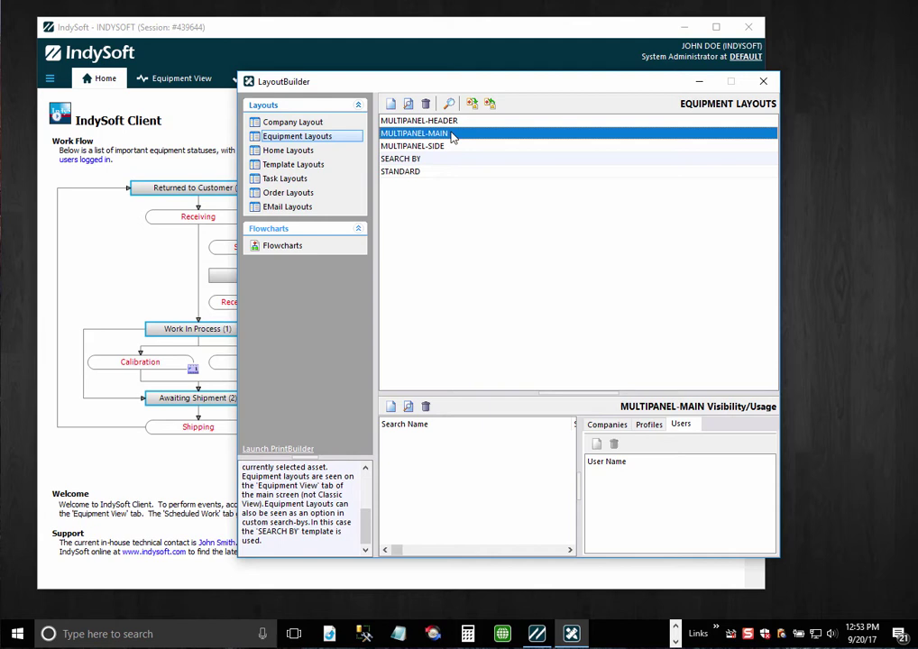
left_click(306, 153)
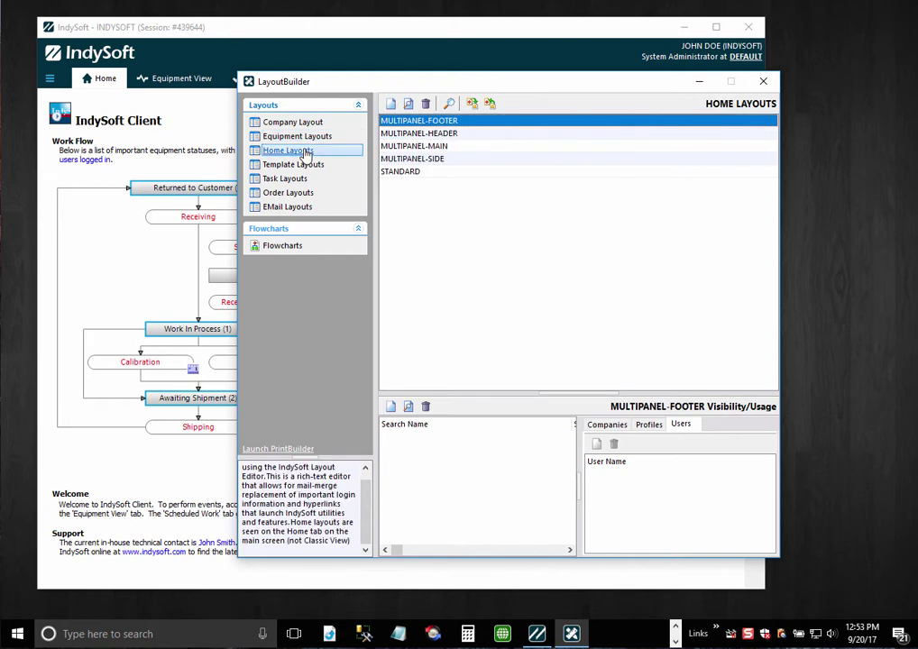
left_click(455, 147)
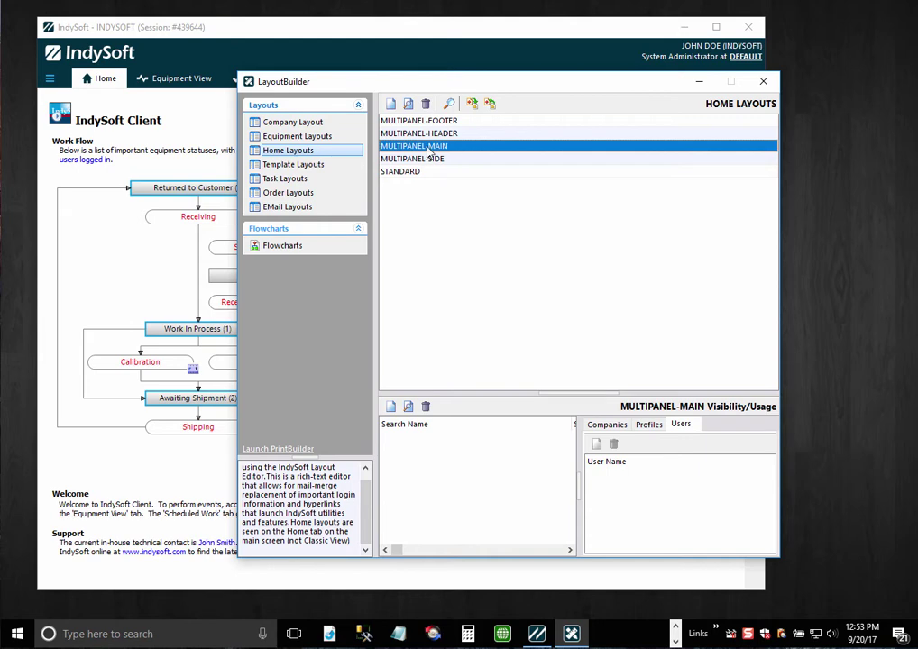
- Add a system-wide usage entry named HOME LAYOUT MULTI PANEL to the MULTIPANEL-MAIN home layout
left_click(392, 408)
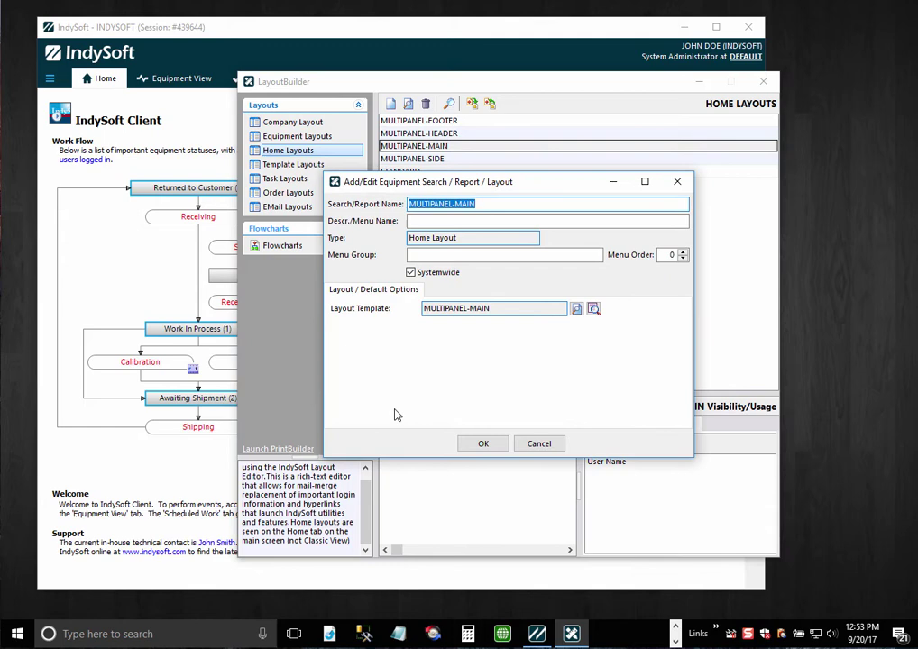
type("HOME LAYOUT")
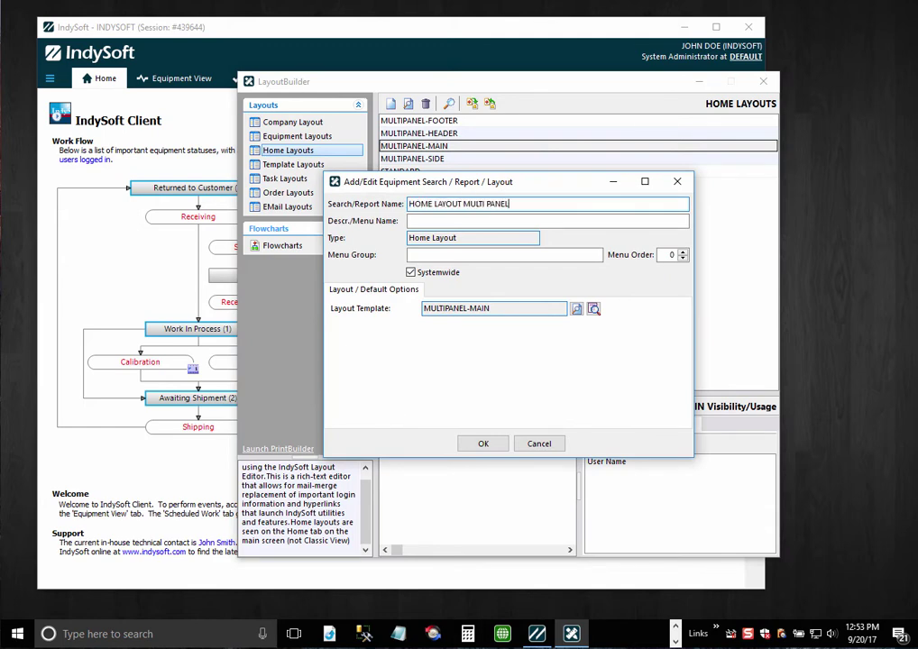
type(" MULTI PANEL")
key("Return")
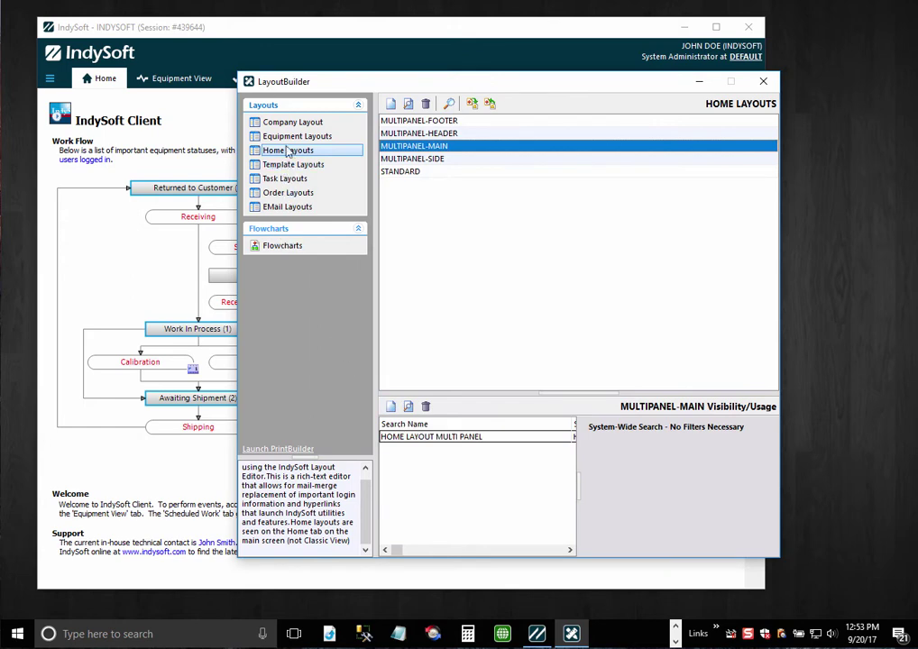
- Add an EQUIPMENT LAYOUT MULTI PANEL usage entry to the MULTIPANEL-MAIN equipment layout
left_click(297, 136)
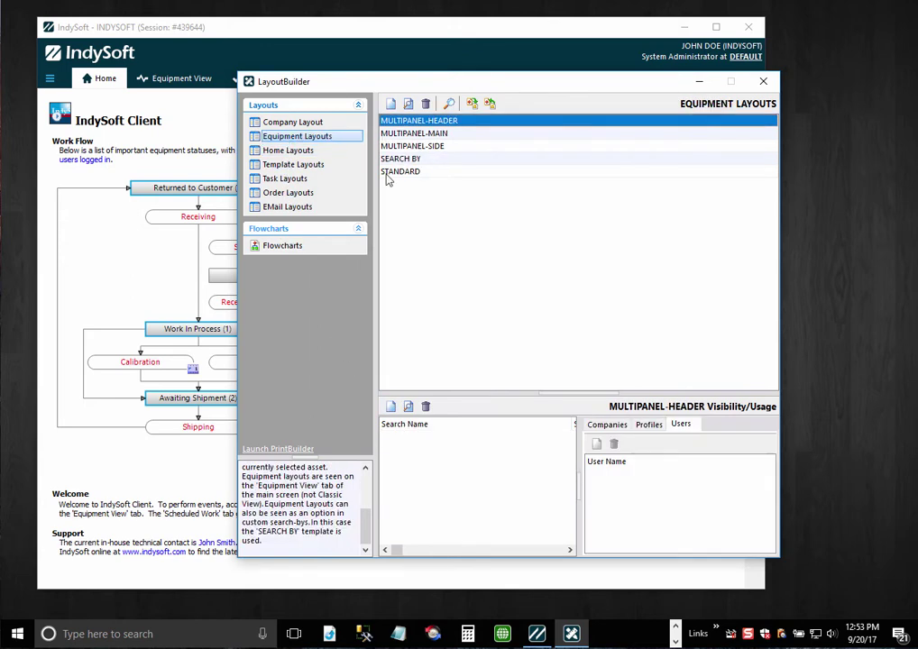
left_click(449, 134)
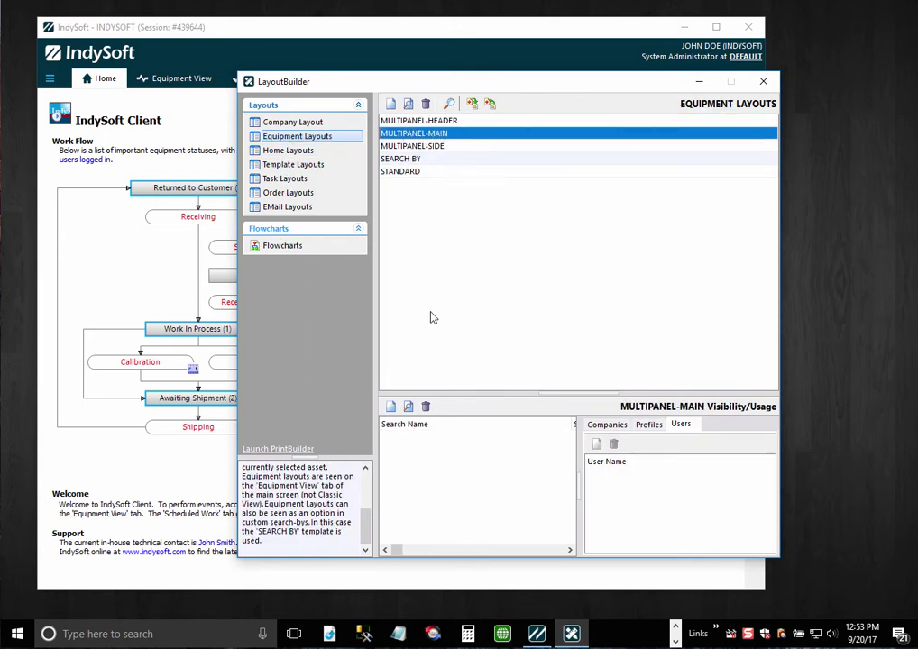
left_click(392, 408)
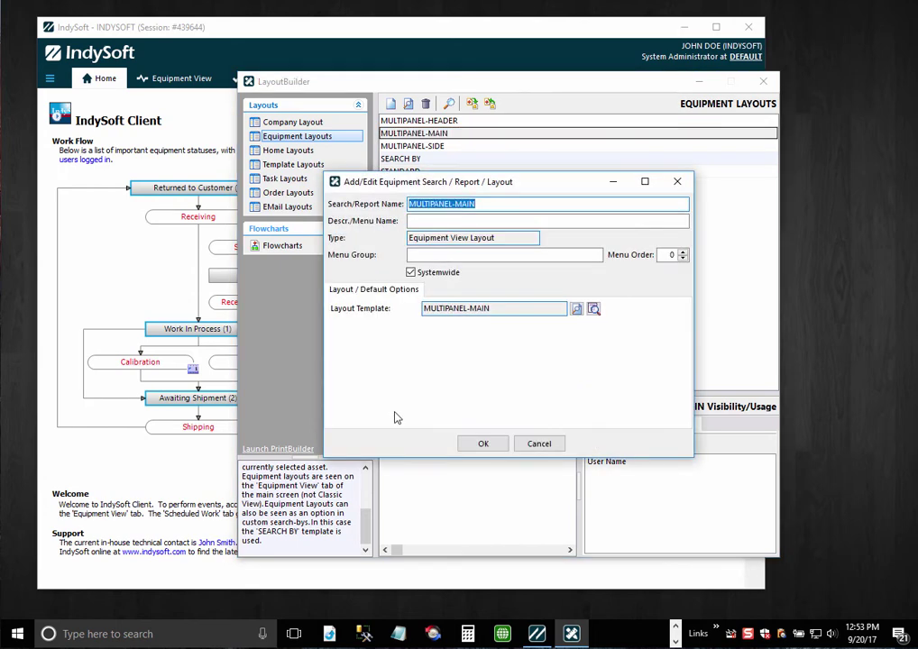
type("EQUIPMENT LAYOUT")
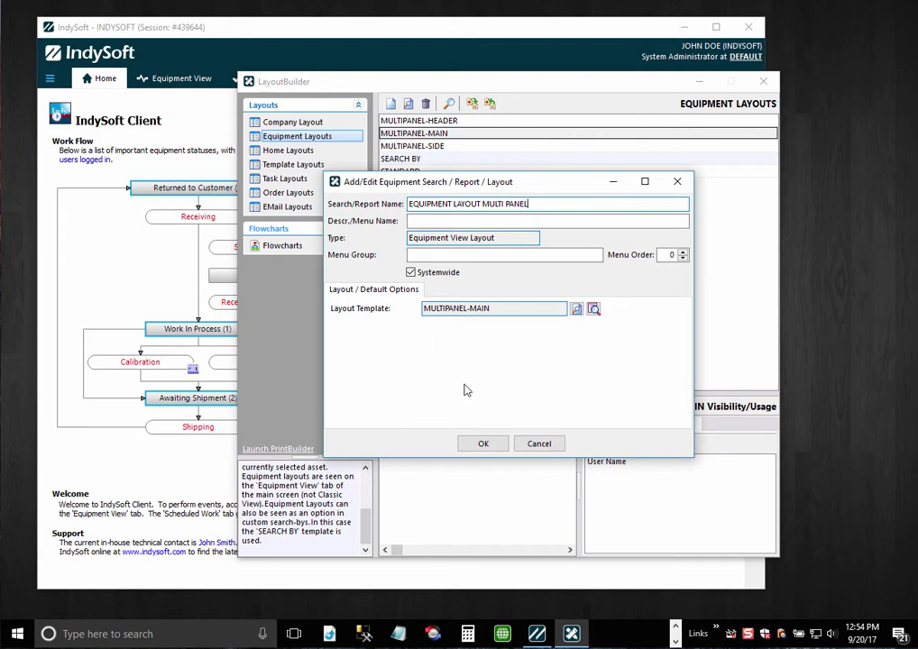
left_click(493, 445)
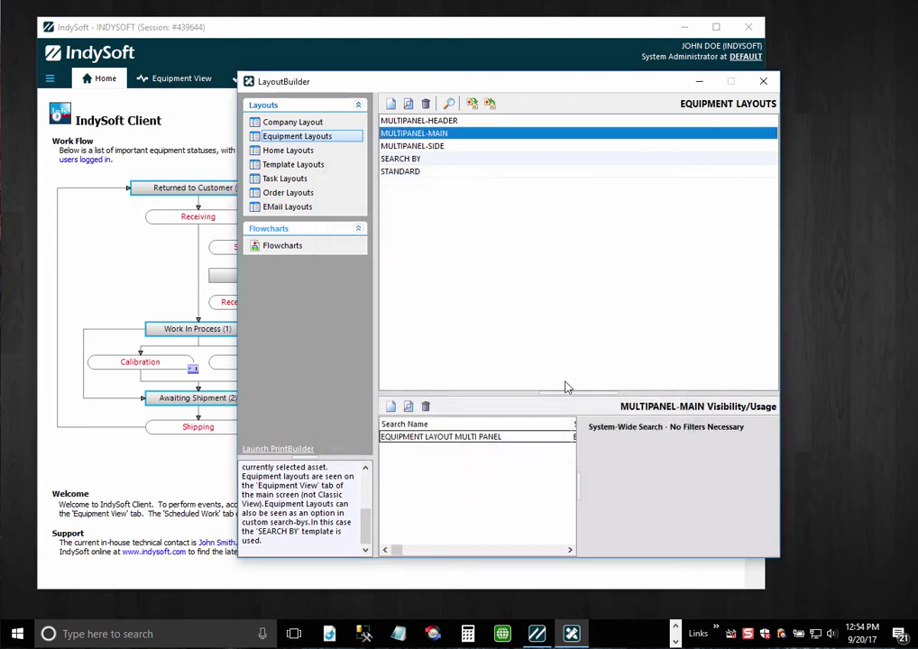
- Close LayoutBuilder and IndySoft, then relaunch IndySoft from C:\Program Files\IndySoft
left_click(763, 81)
left_click(749, 27)
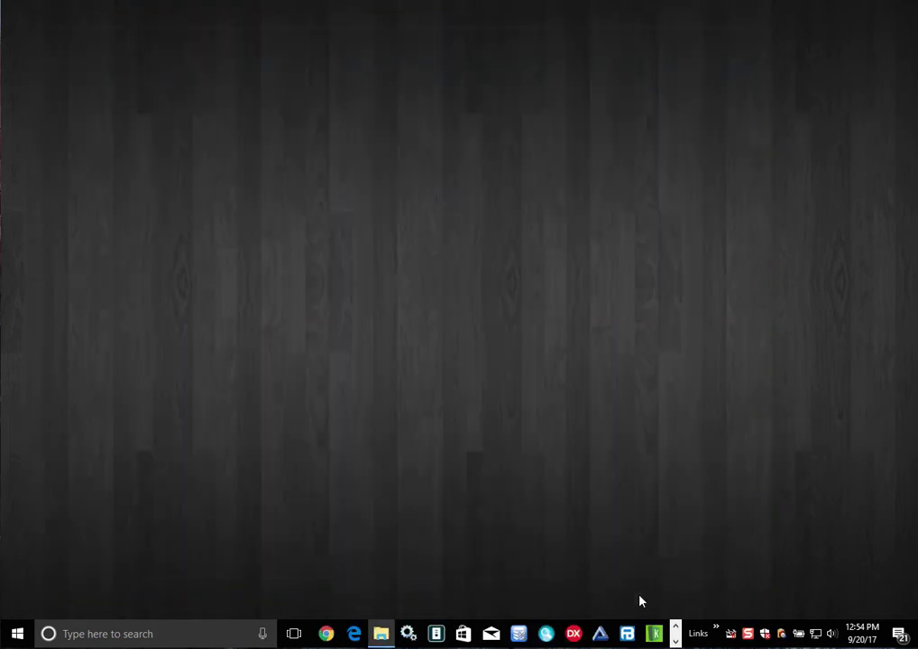
left_click(380, 635)
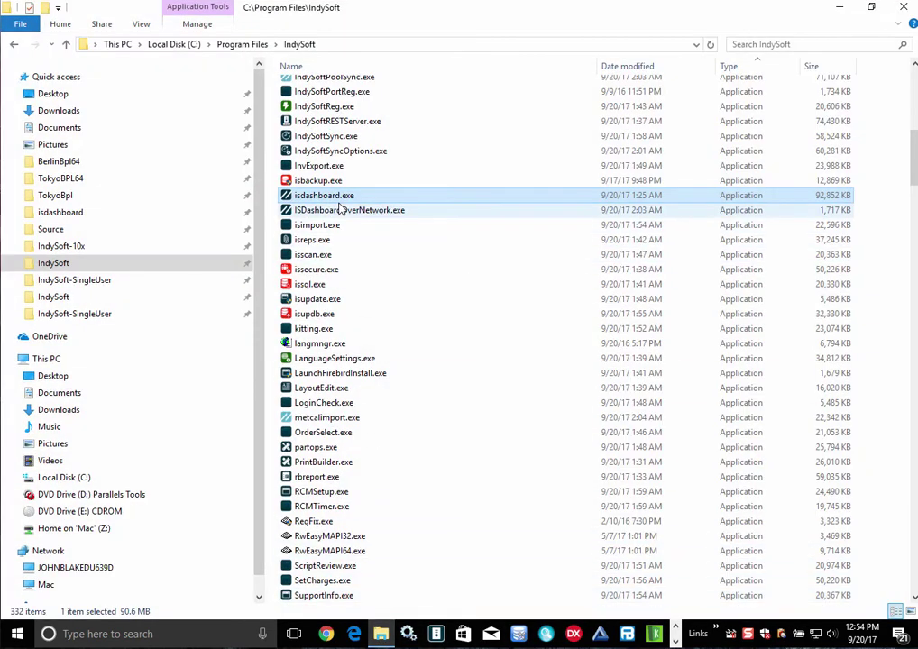
left_click(839, 7)
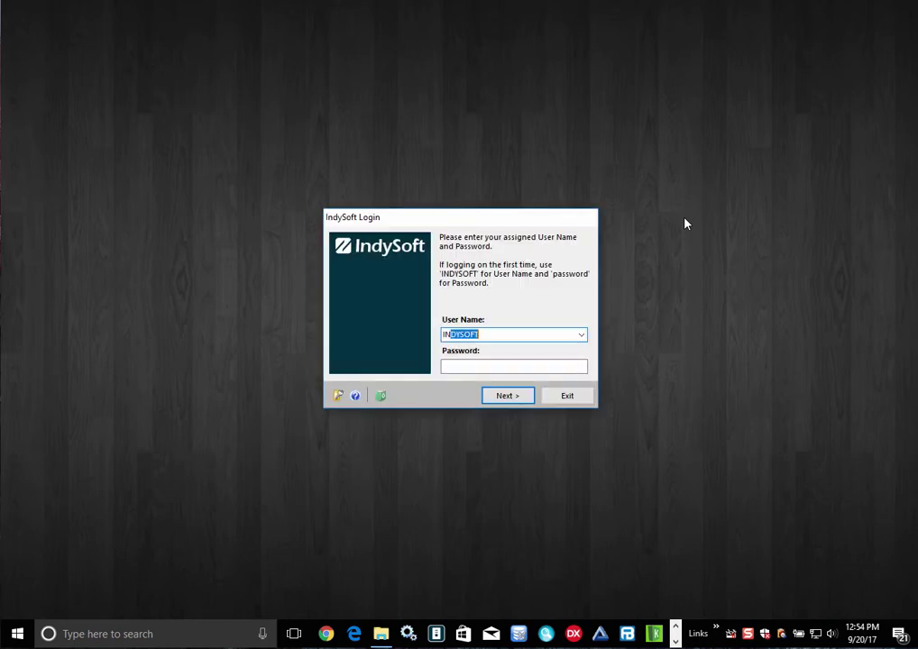
- Log in to the new IndySoft session with the account password
key("Tab")
type("password")
key("Return")
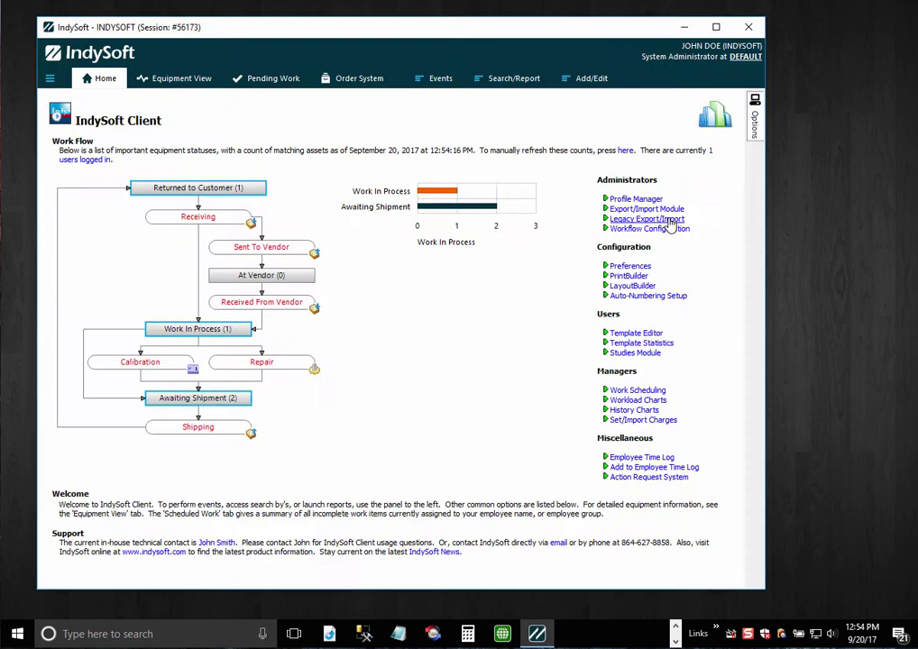
- Switch Home to the multi-panel layout, then open Equipment View for ABC456
right_click(334, 135)
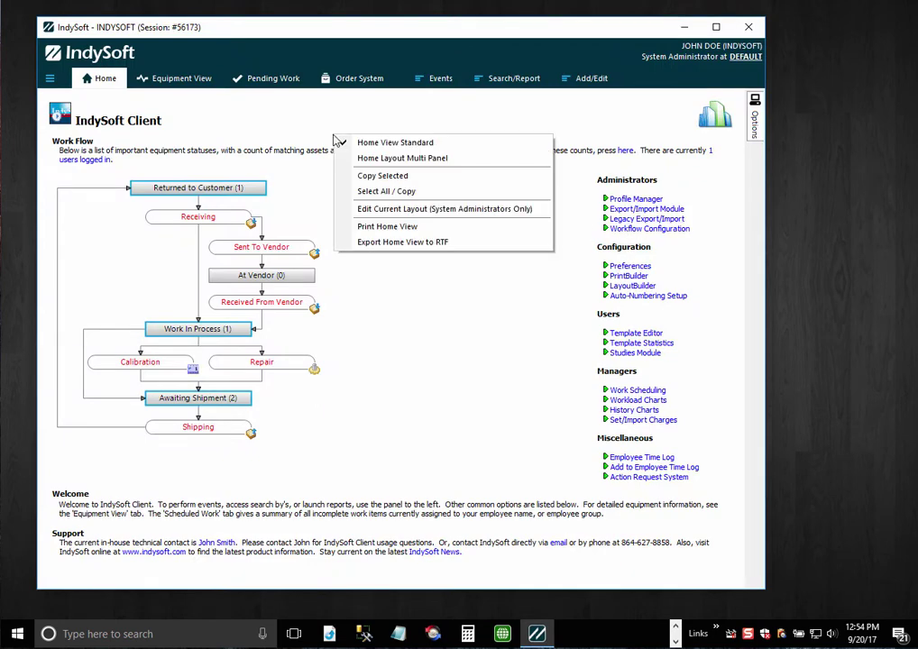
left_click(386, 161)
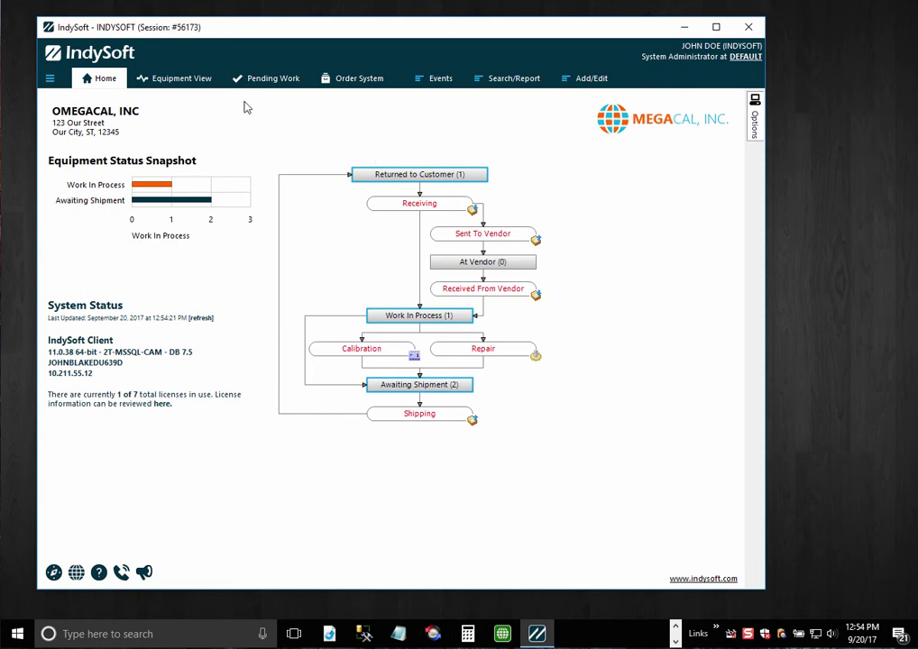
left_click(187, 81)
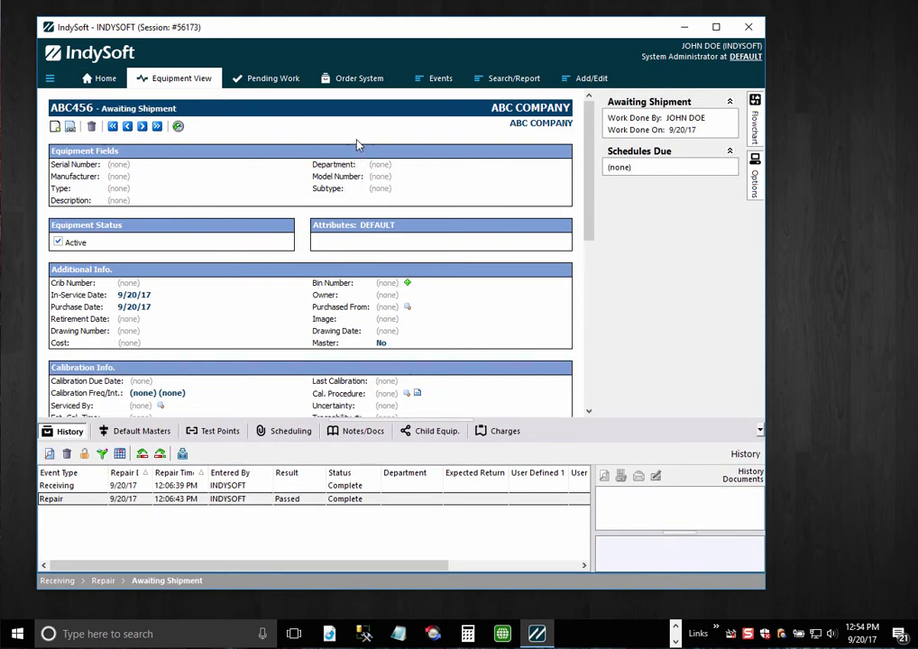
- Switch the ABC456 record to Equipment Layout Multi Panel and scroll through its sections
right_click(359, 143)
left_click(394, 169)
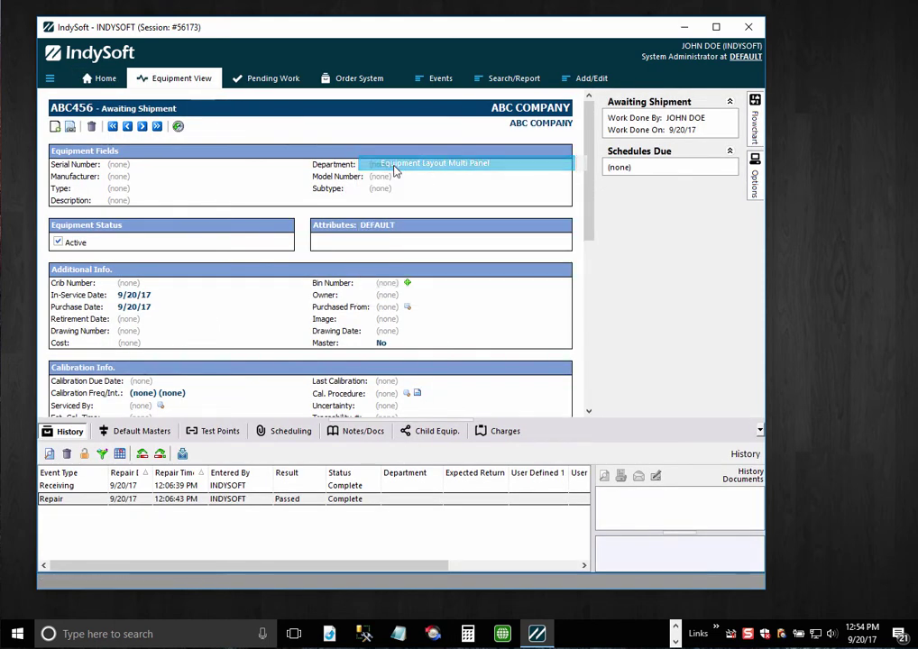
scroll(377, 294, "down", 3)
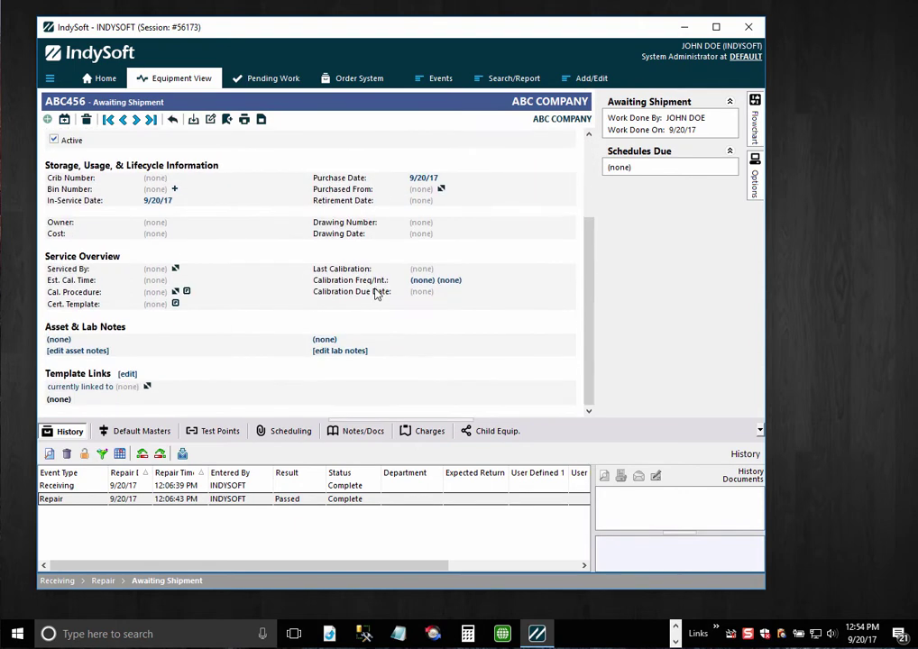
scroll(377, 294, "up", 3)
scroll(377, 294, "down", 3)
scroll(377, 294, "up", 3)
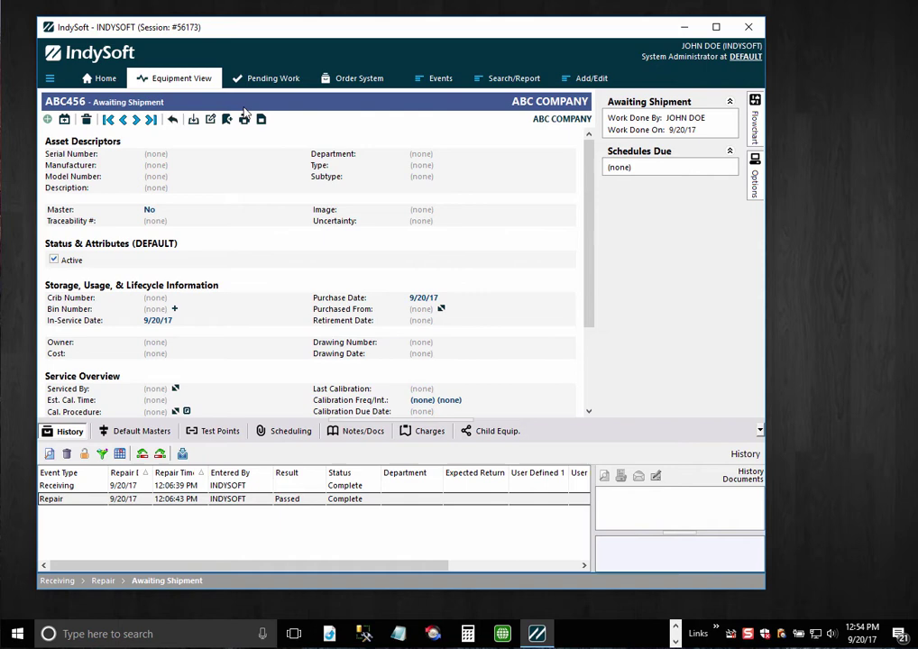
scroll(408, 297, "down", 3)
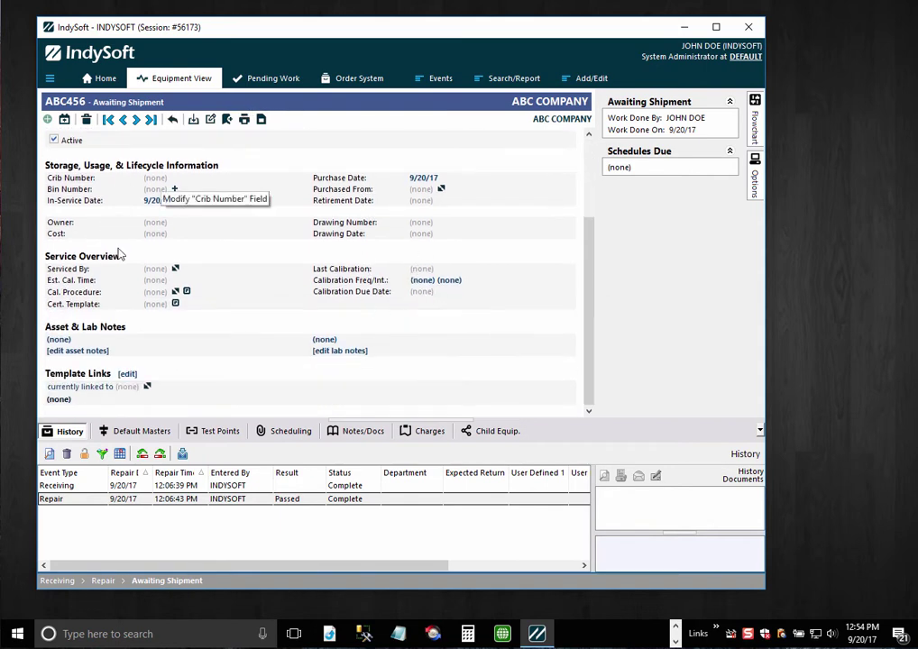
scroll(504, 262, "up", 3)
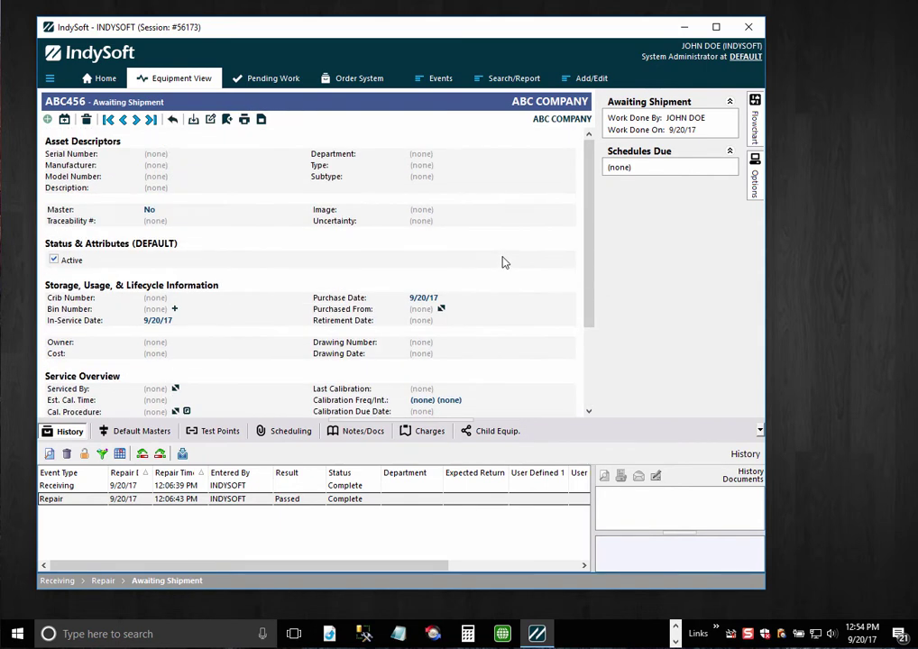
scroll(503, 263, "down", 3)
scroll(504, 263, "up", 3)
scroll(392, 244, "down", 3)
scroll(391, 244, "up", 3)
scroll(391, 245, "down", 3)
scroll(391, 244, "up", 3)
scroll(370, 242, "down", 3)
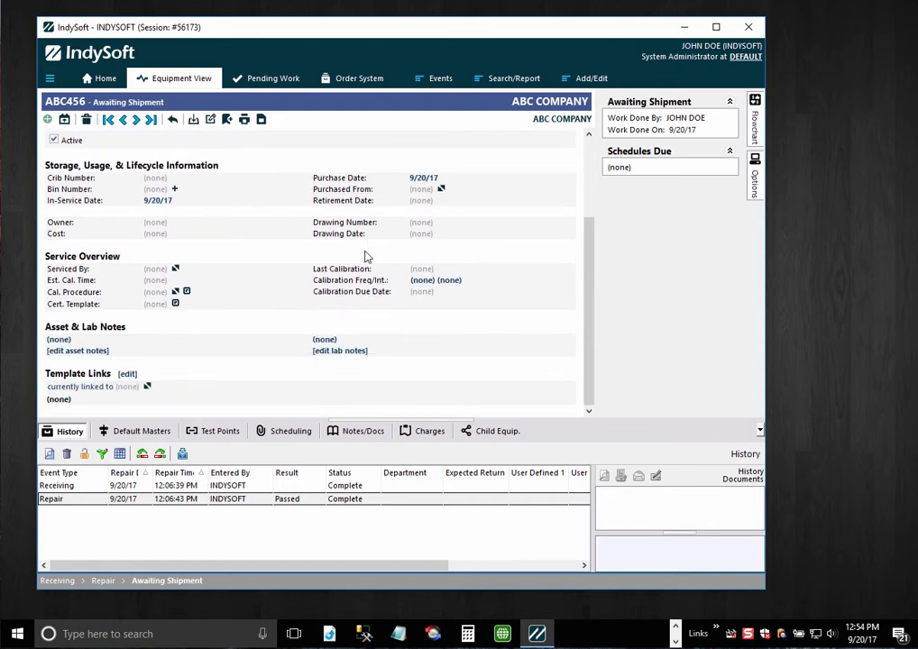
- Open and close the Options side tab showing billing and shipping options
left_click(754, 176)
scroll(446, 285, "up", 3)
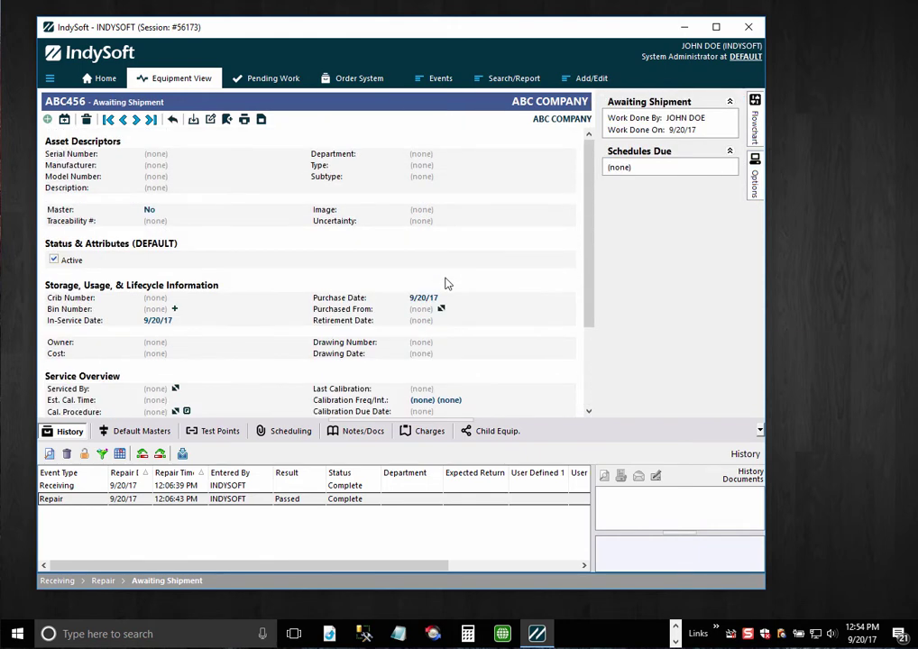
left_click(754, 179)
- Return to Home and resize the window to show the whole flowchart
left_click(105, 80)
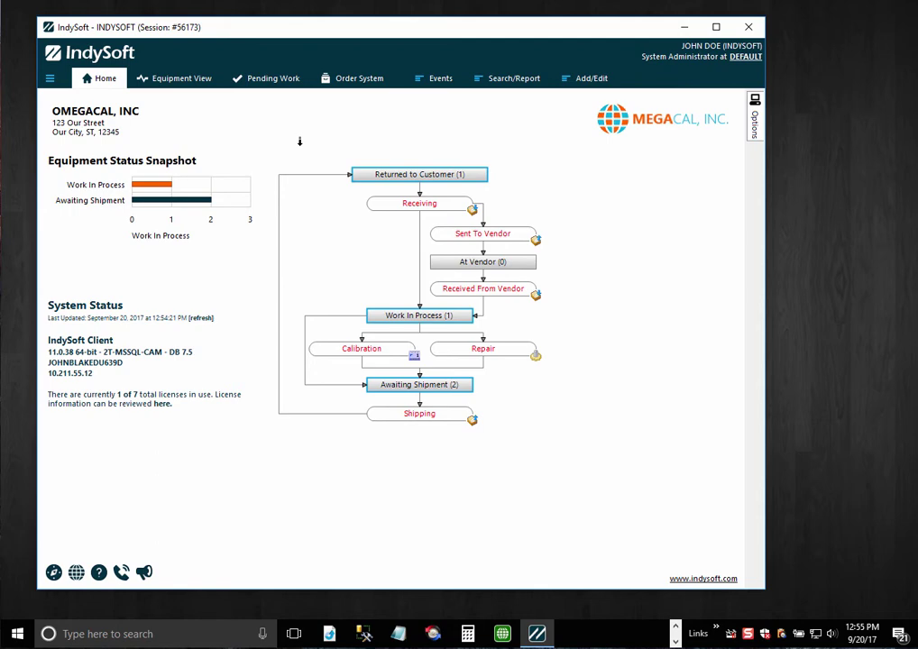
left_click_drag(764, 587, 699, 398)
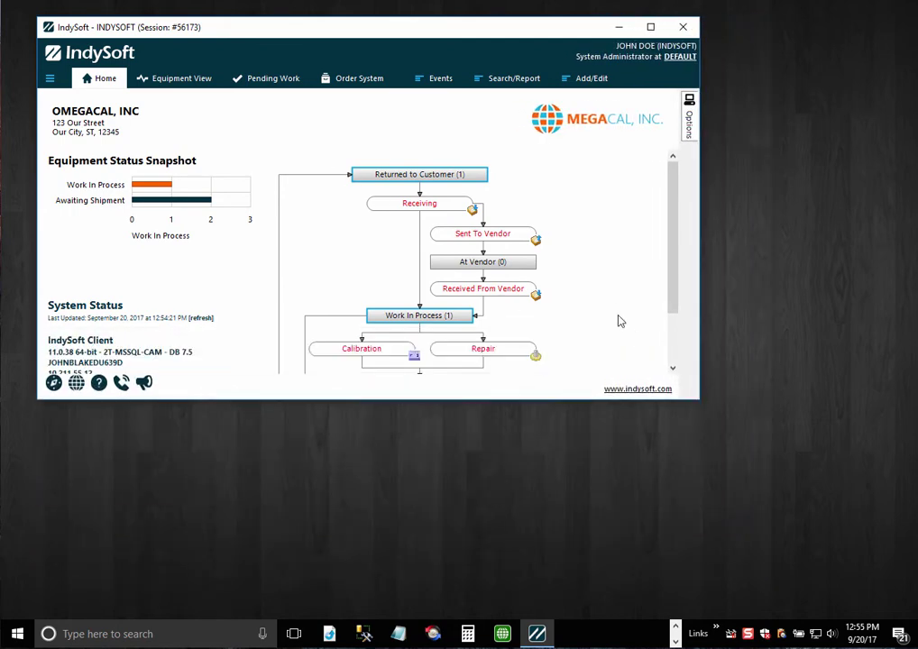
scroll(620, 321, "down", 3)
scroll(619, 321, "up", 3)
scroll(685, 373, "down", 3)
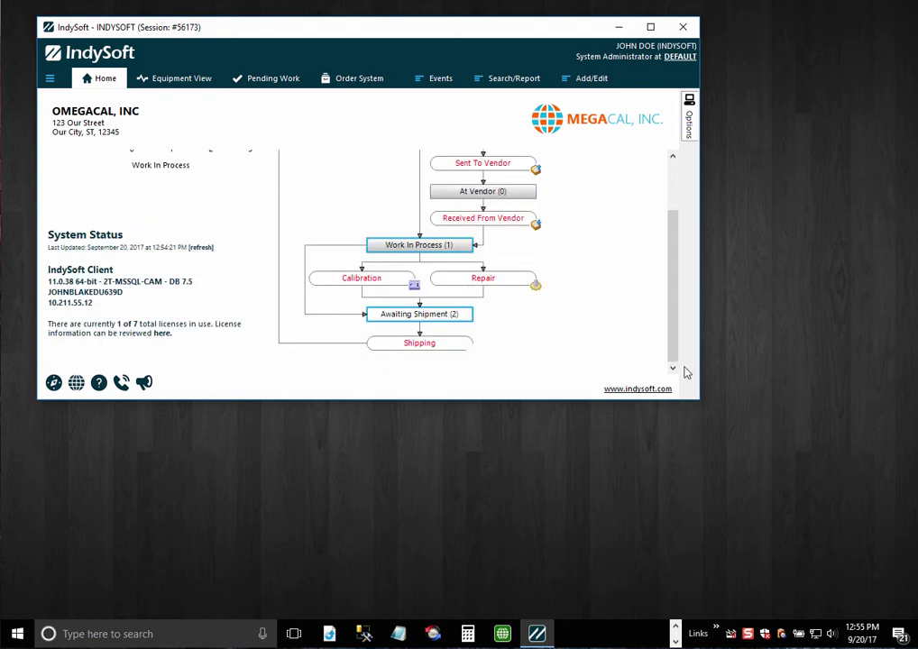
left_click_drag(699, 402, 800, 566)
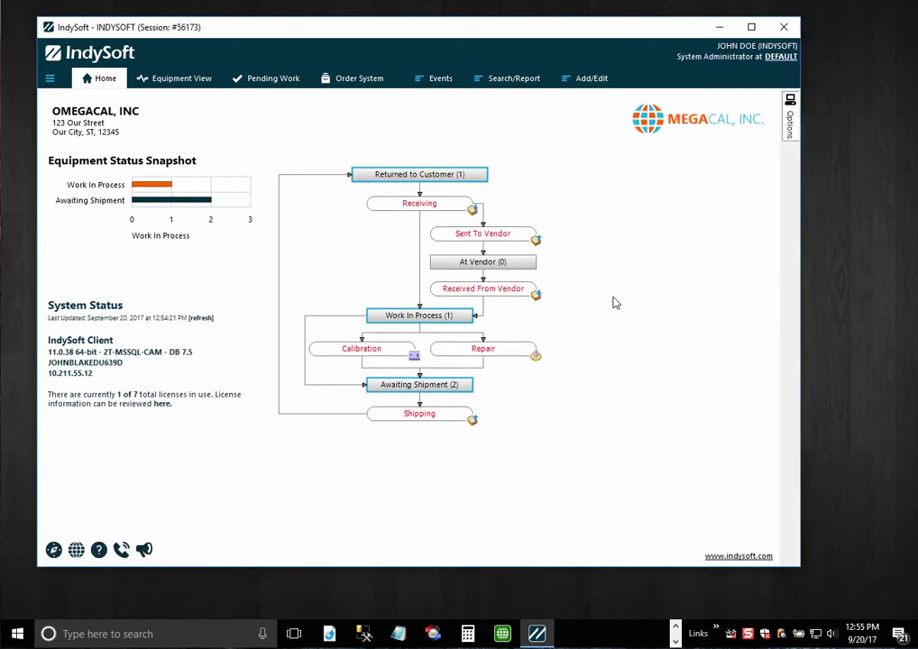
- Switch Home to Home View Standard, narrow the window, then restore Home Layout Multi Panel
right_click(598, 234)
left_click(609, 246)
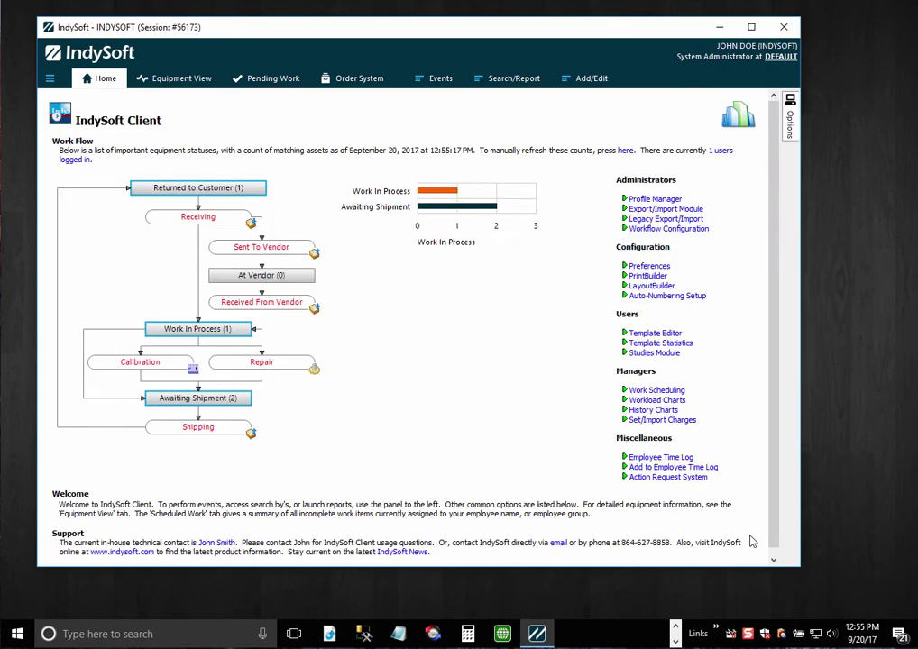
left_click_drag(799, 566, 746, 583)
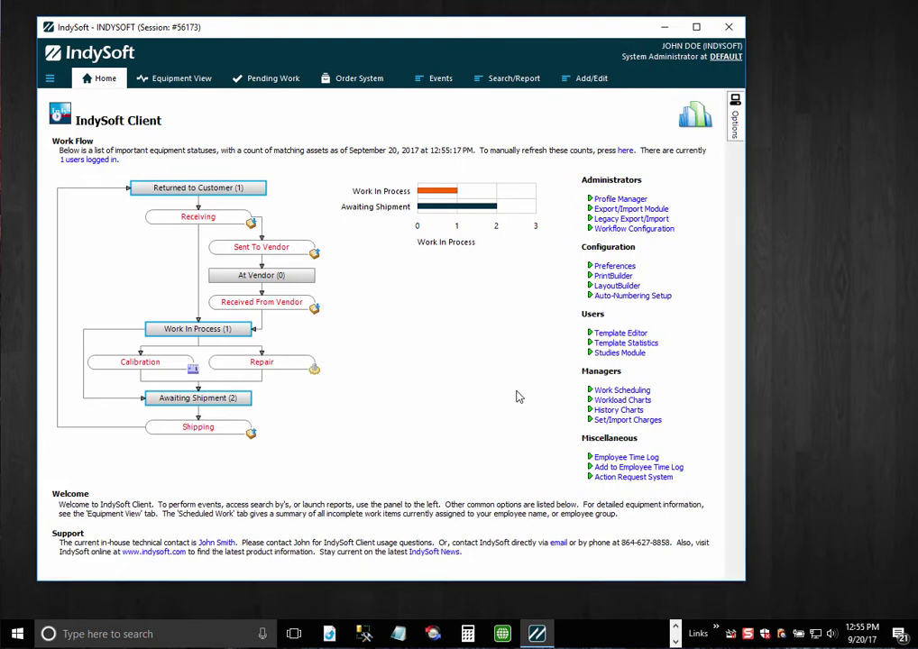
right_click(506, 157)
left_click(525, 178)
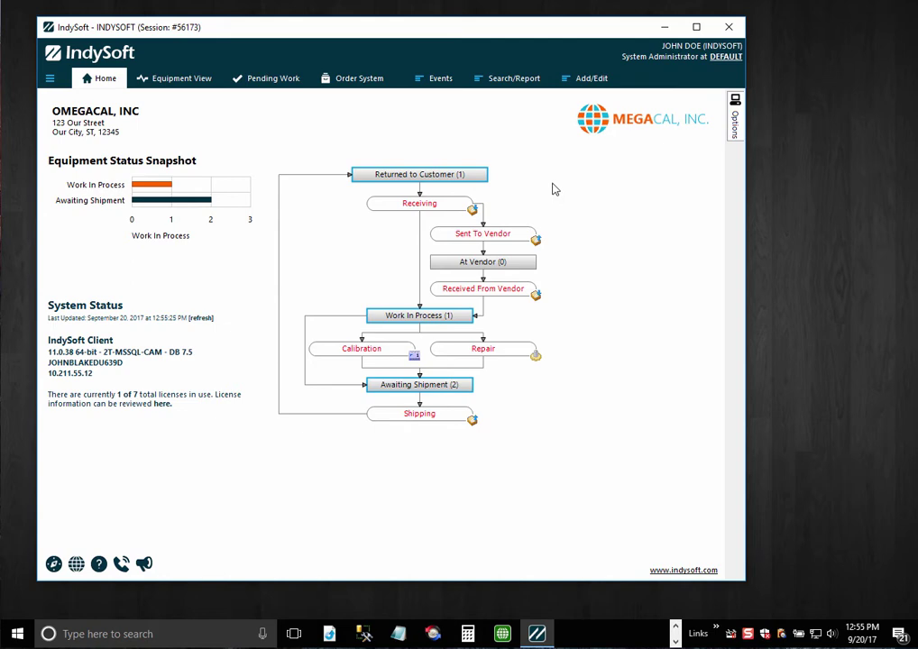
- From Equipment View, choose Edit Current Layout to open the MULTIPANEL-MAIN equipment layout in Layout Designer
right_click(554, 187)
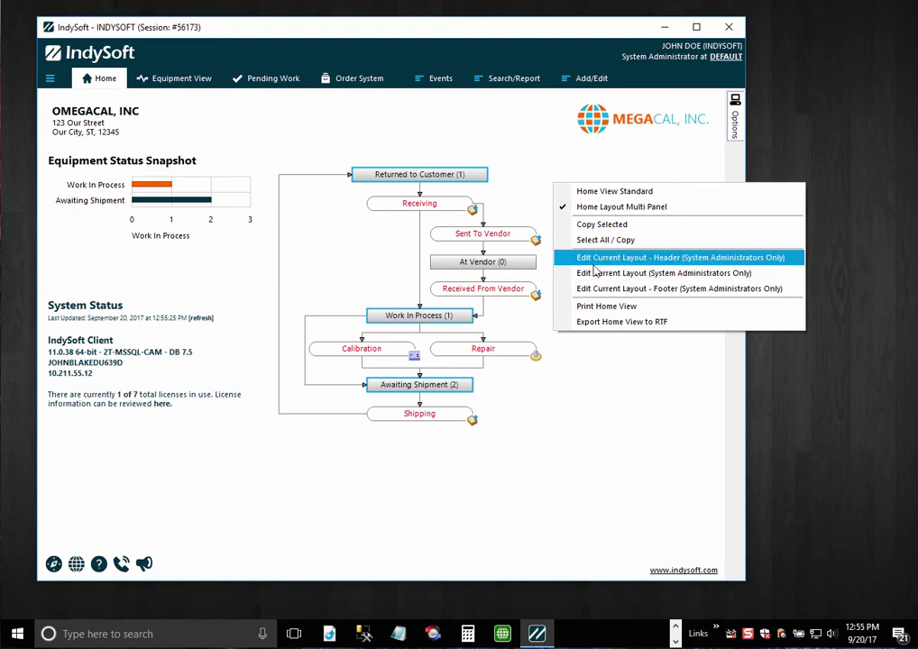
left_click(179, 80)
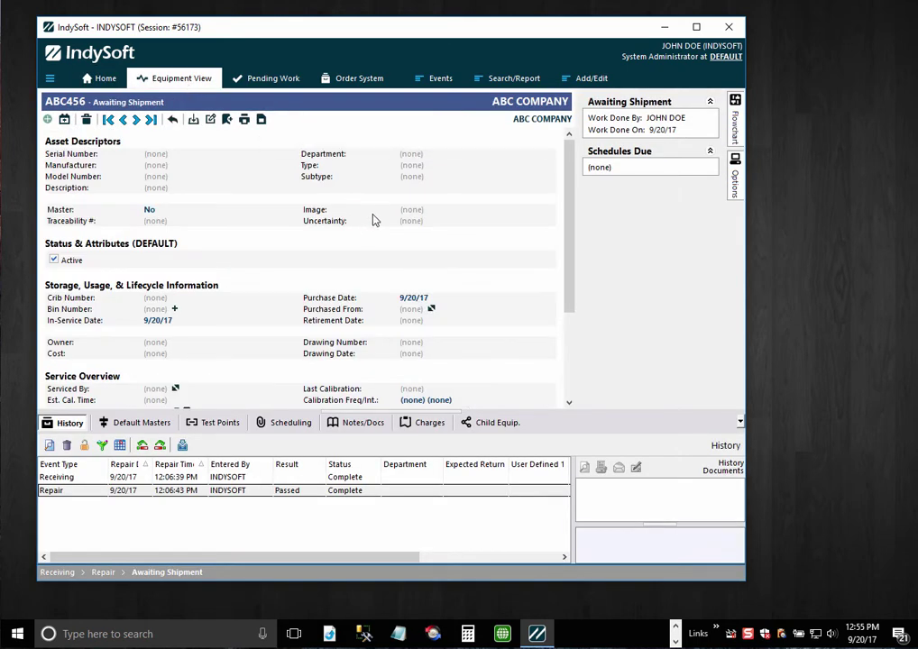
right_click(307, 200)
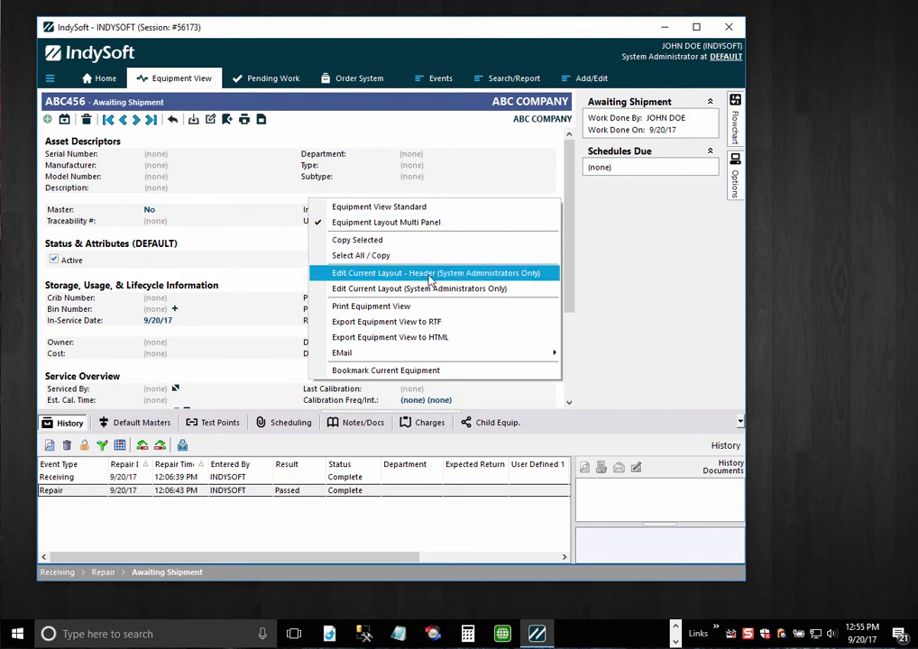
left_click(370, 292)
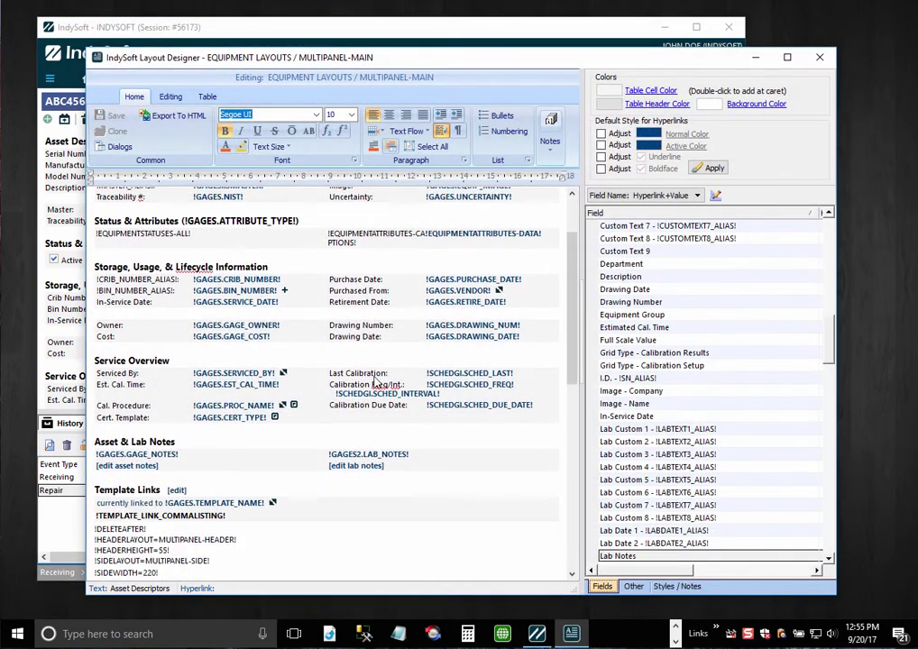
- Scroll to the layout directives and select the HEADERLAYOUT and SIDELAYOUT lines
scroll(375, 382, "down", 5)
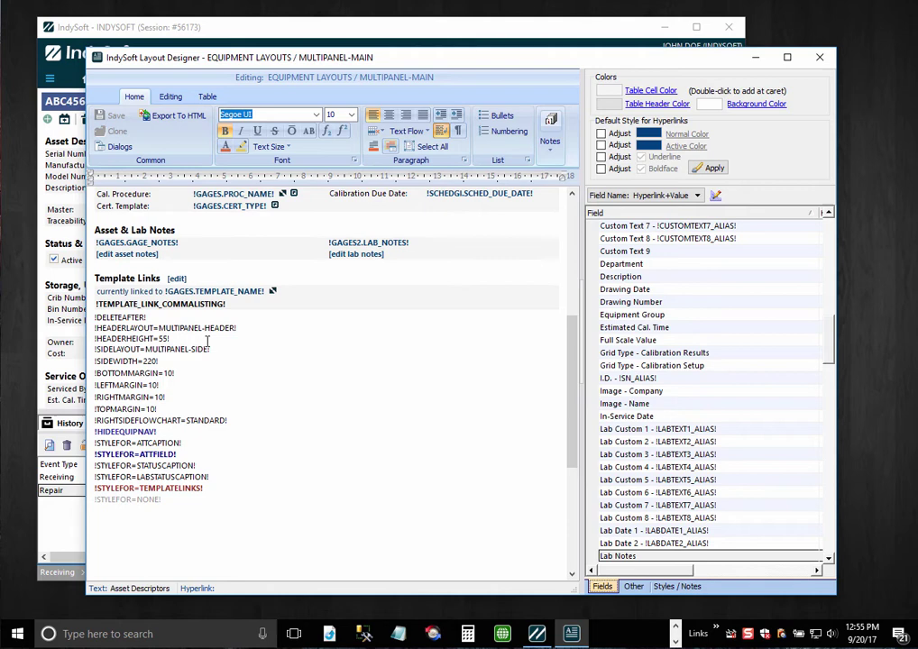
left_click_drag(207, 341, 85, 333)
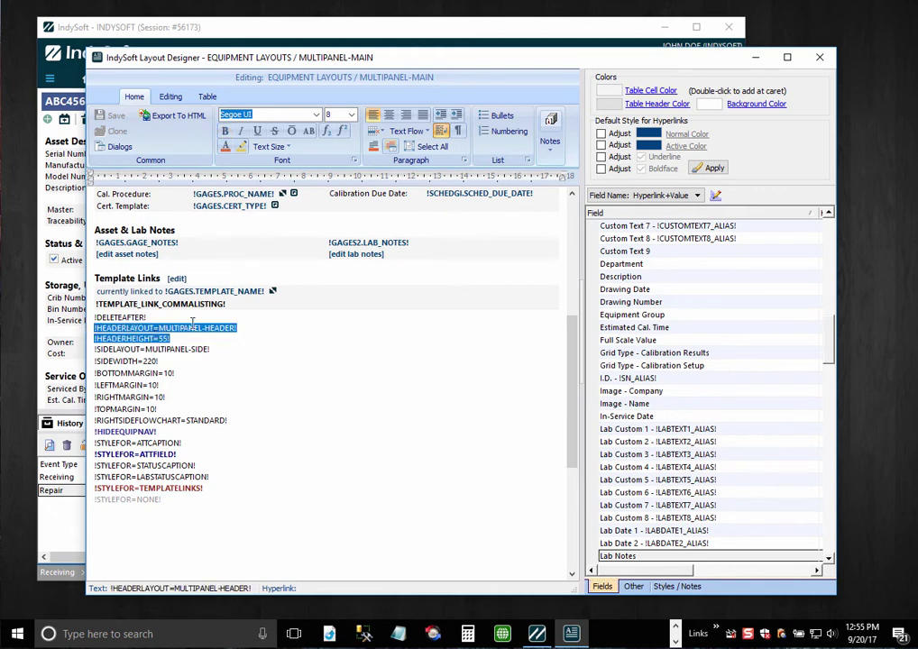
left_click_drag(174, 359, 93, 350)
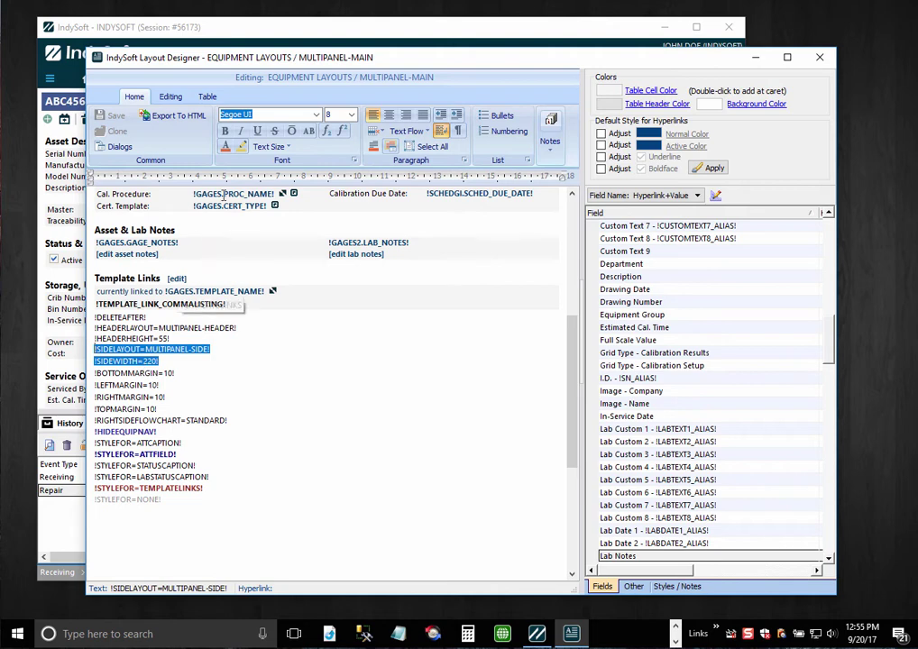
- Check the bottom and right margin settings, then close Layout Designer without saving
left_click(251, 26)
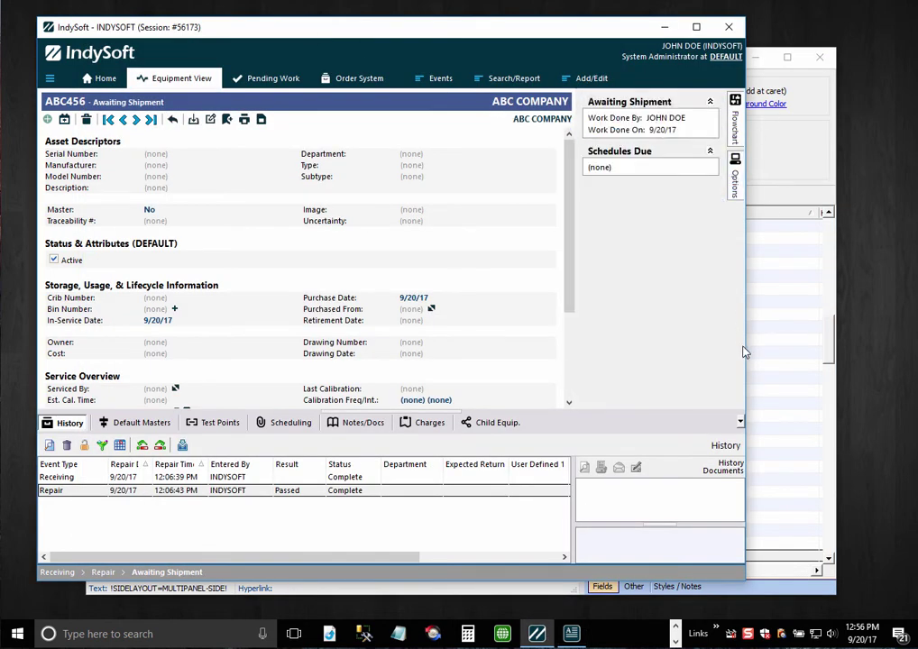
left_click(768, 369)
left_click(177, 374)
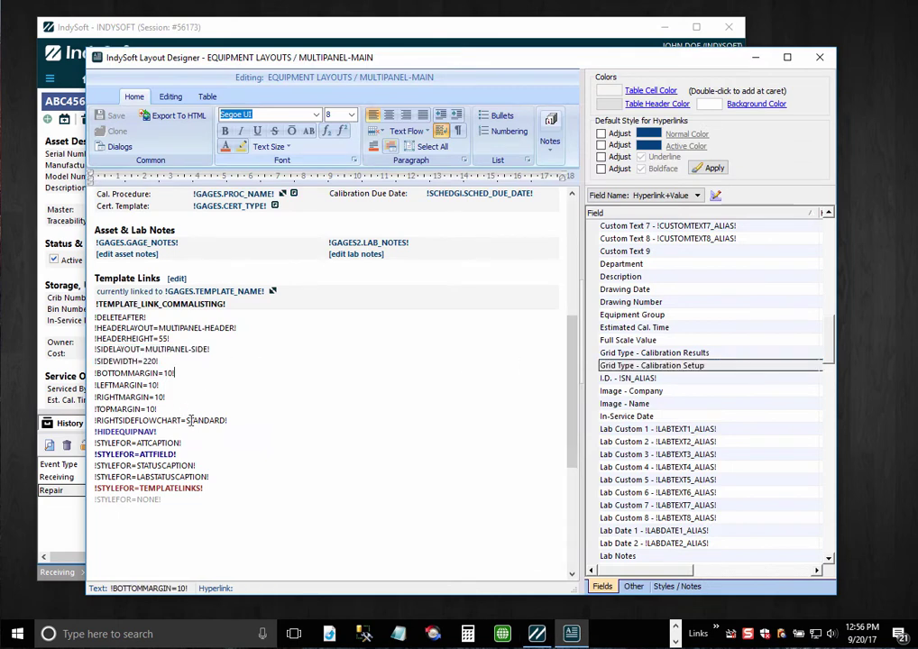
left_click(212, 393)
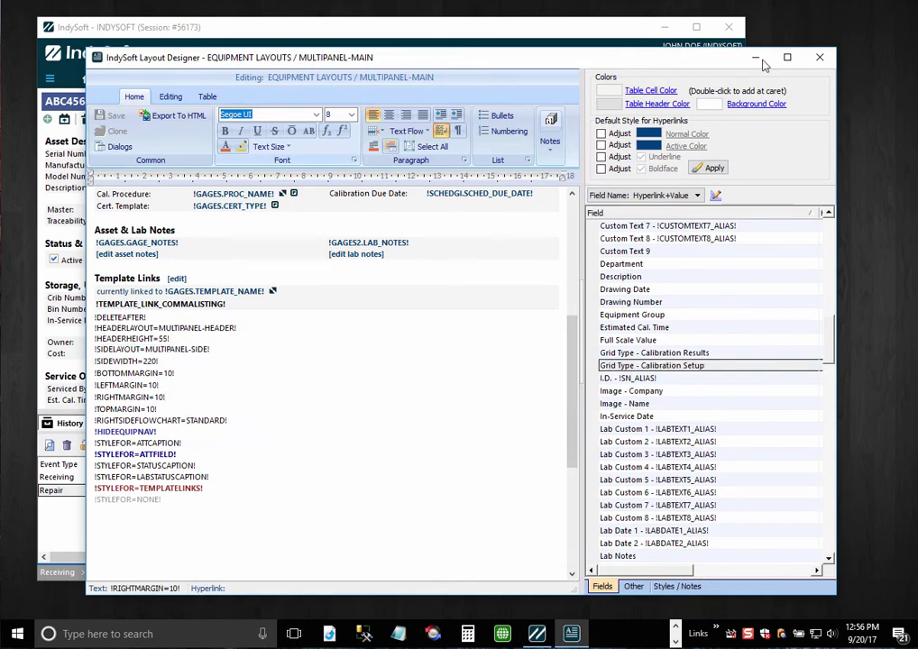
left_click(819, 57)
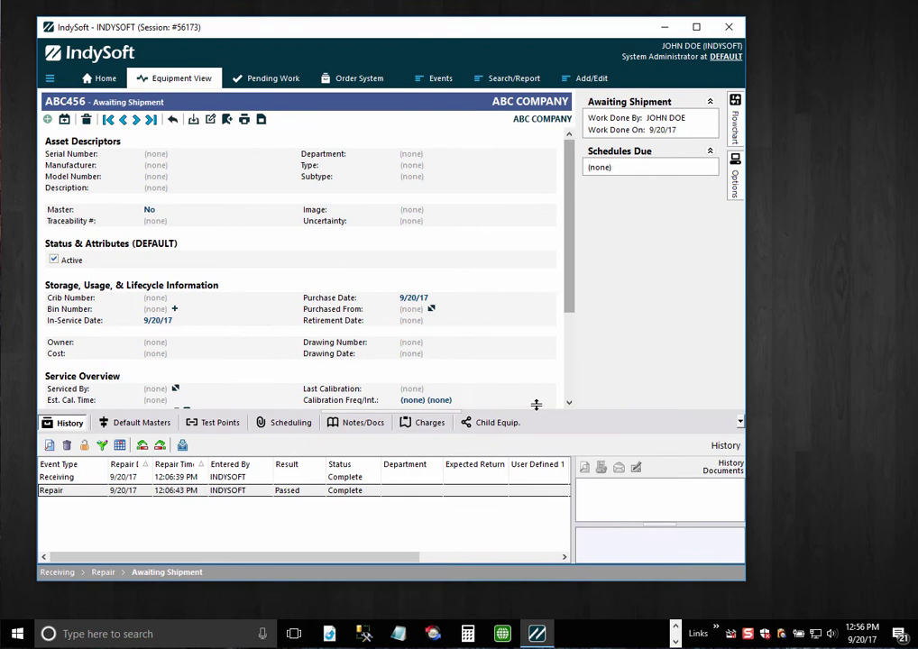
- From the Home dashboard, open the MULTIPANEL-MAIN home layout in Layout Designer
left_click(99, 78)
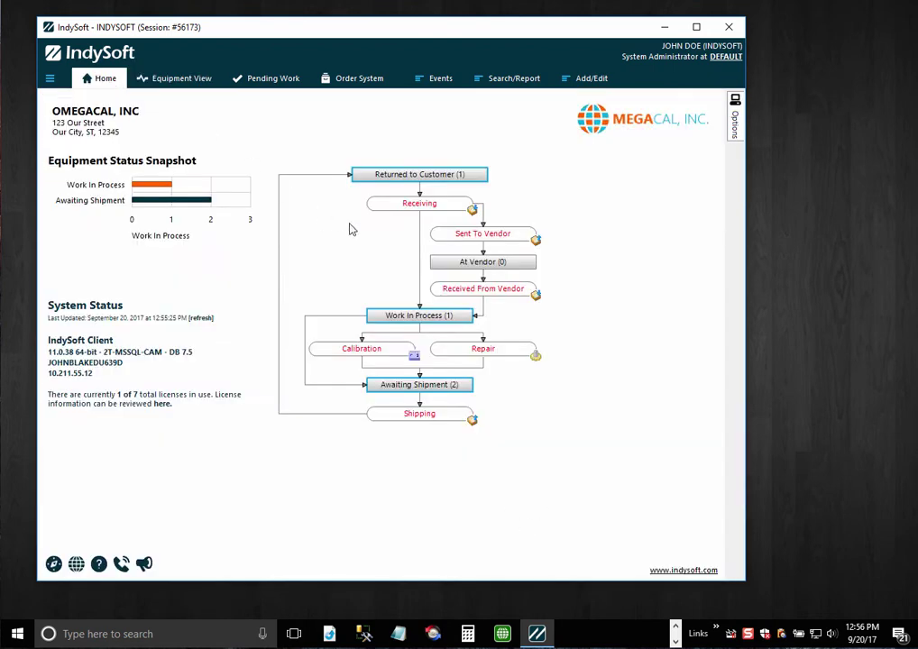
right_click(580, 200)
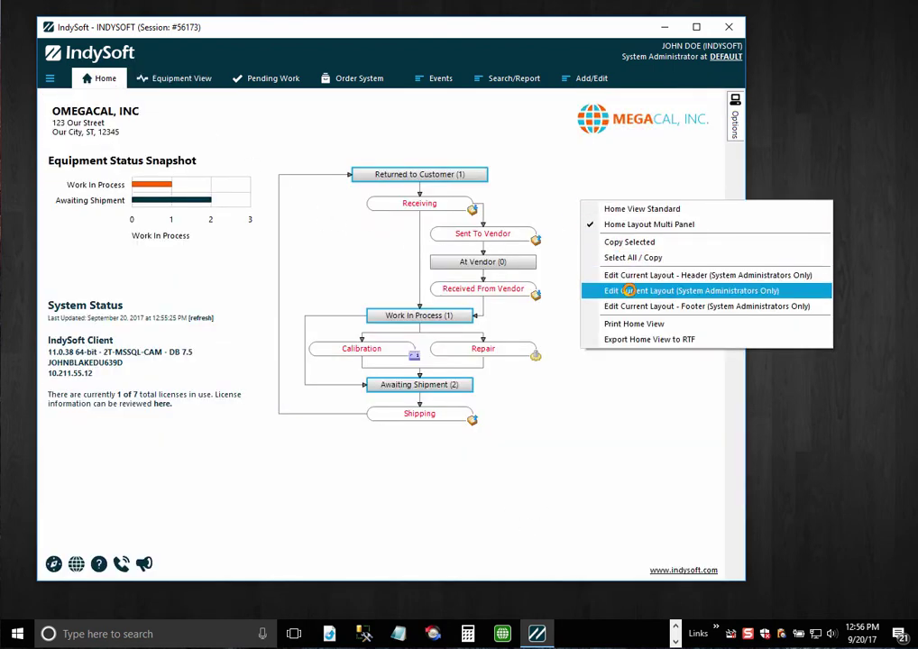
left_click(633, 291)
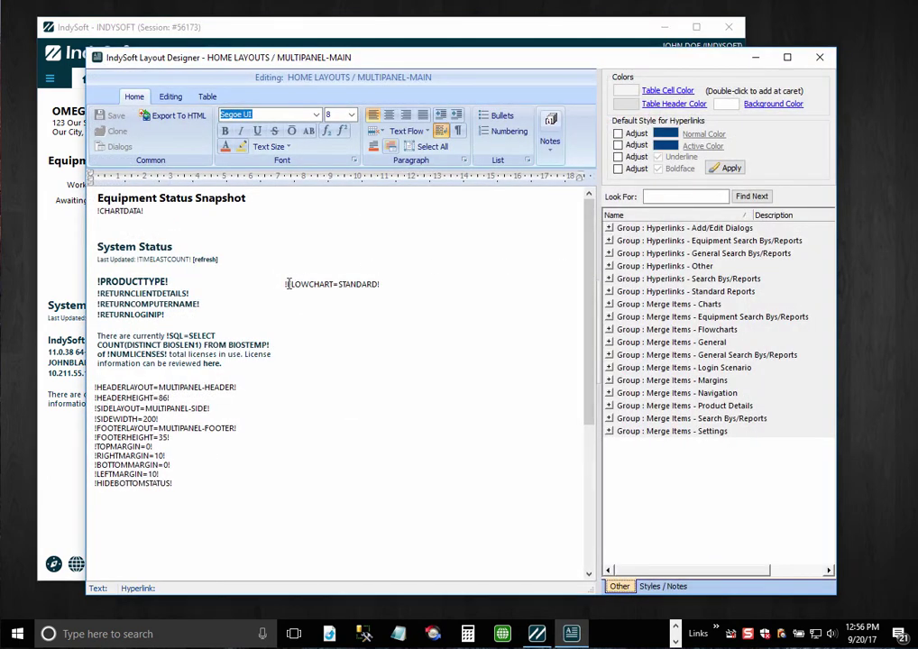
- Inspect the HEADER, SIDE and FOOTER layout lines, then close Layout Designer without changes
left_click(256, 304)
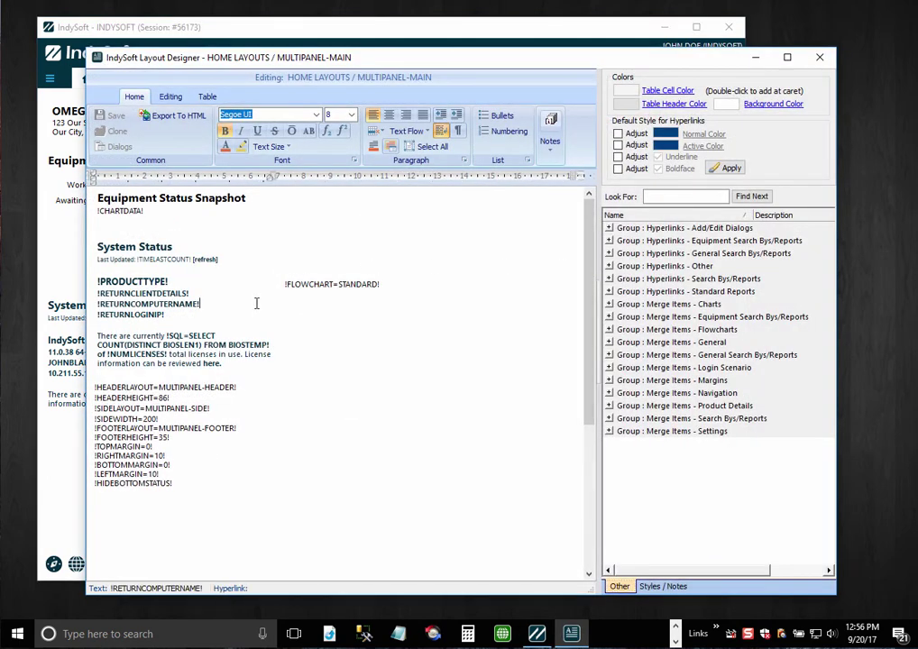
left_click_drag(186, 398, 94, 388)
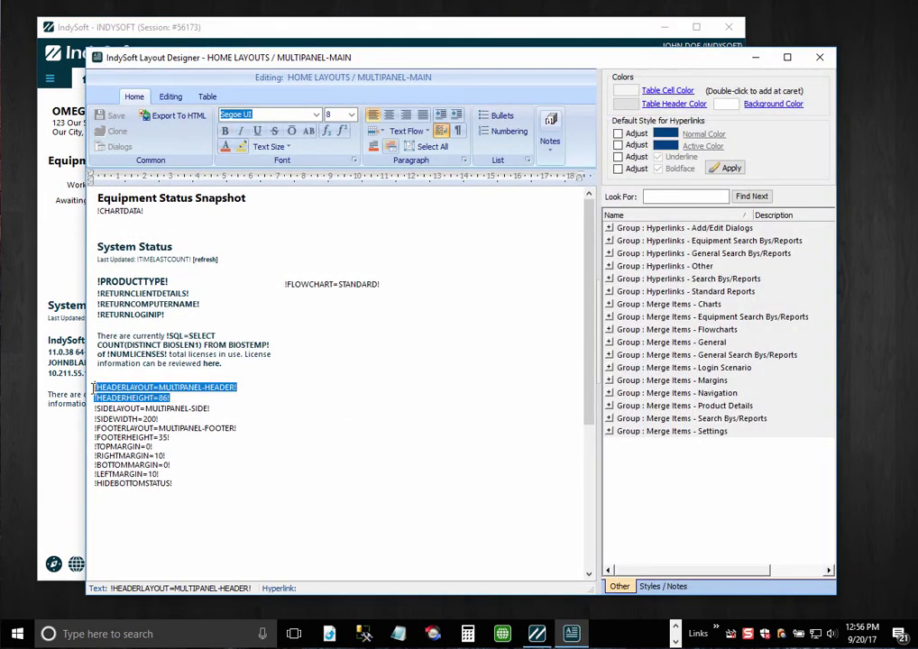
left_click_drag(165, 417, 96, 409)
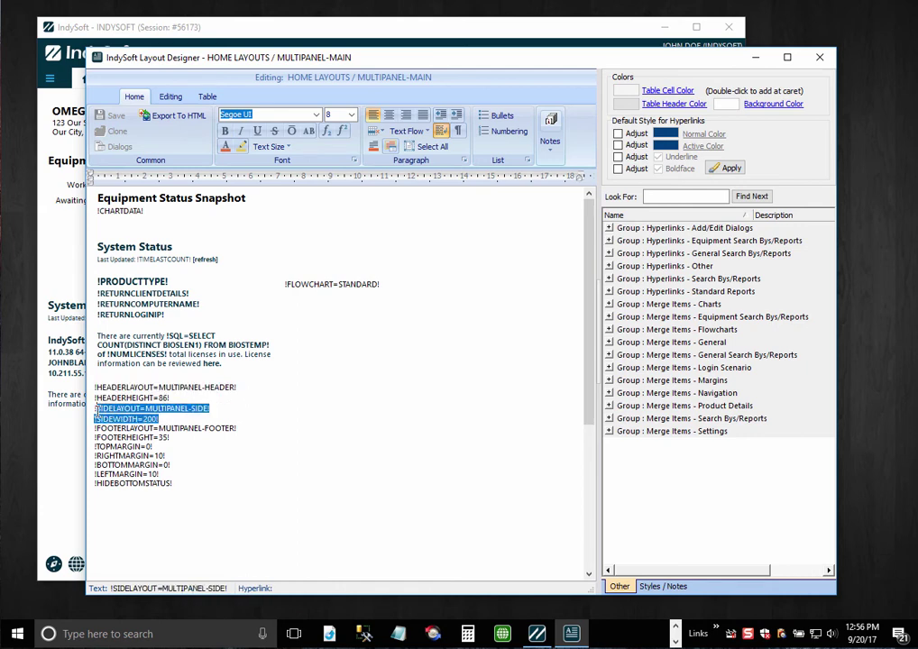
left_click_drag(170, 439, 95, 428)
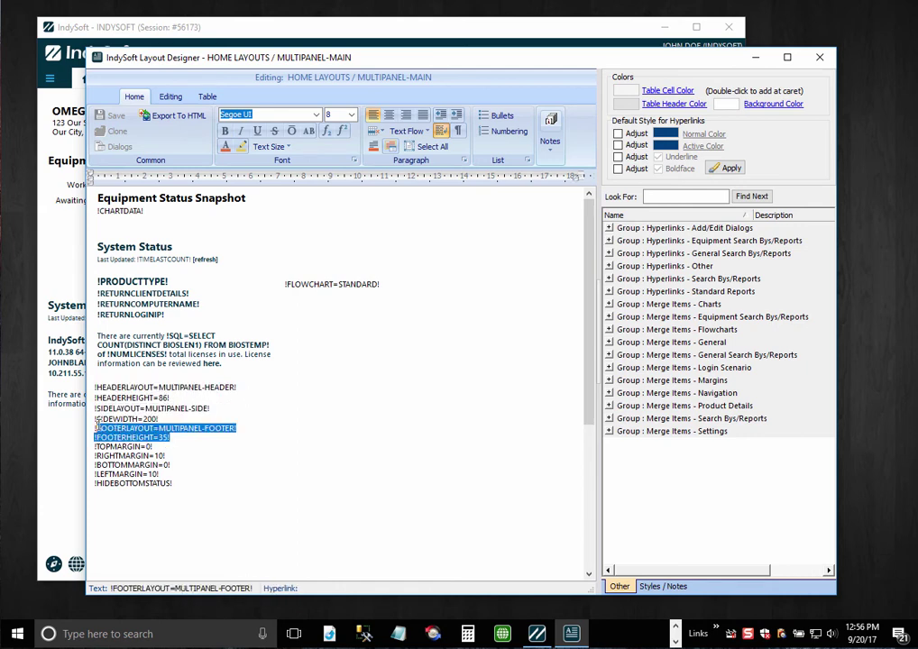
left_click(209, 410)
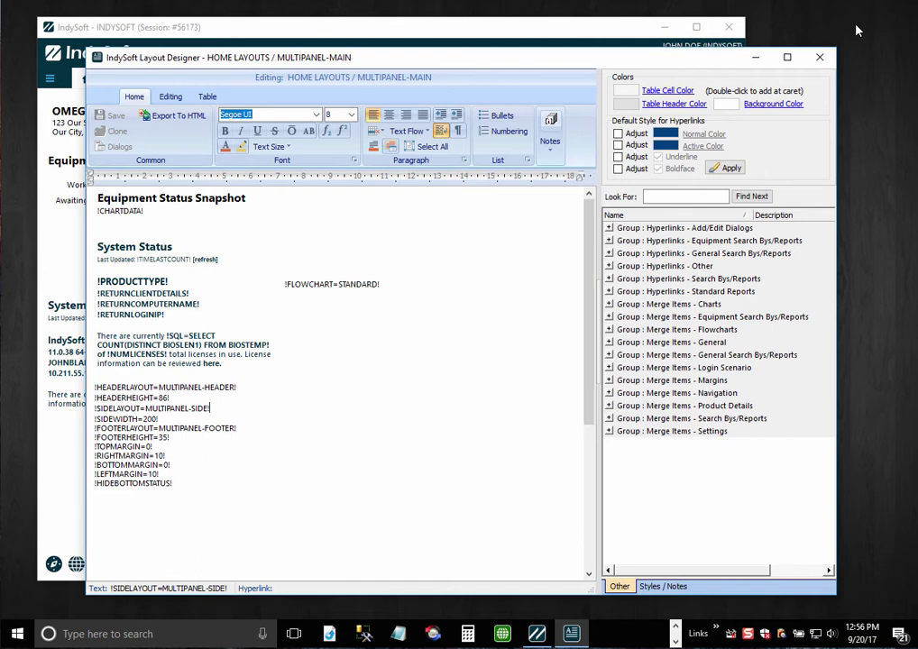
left_click(820, 58)
right_click(624, 191)
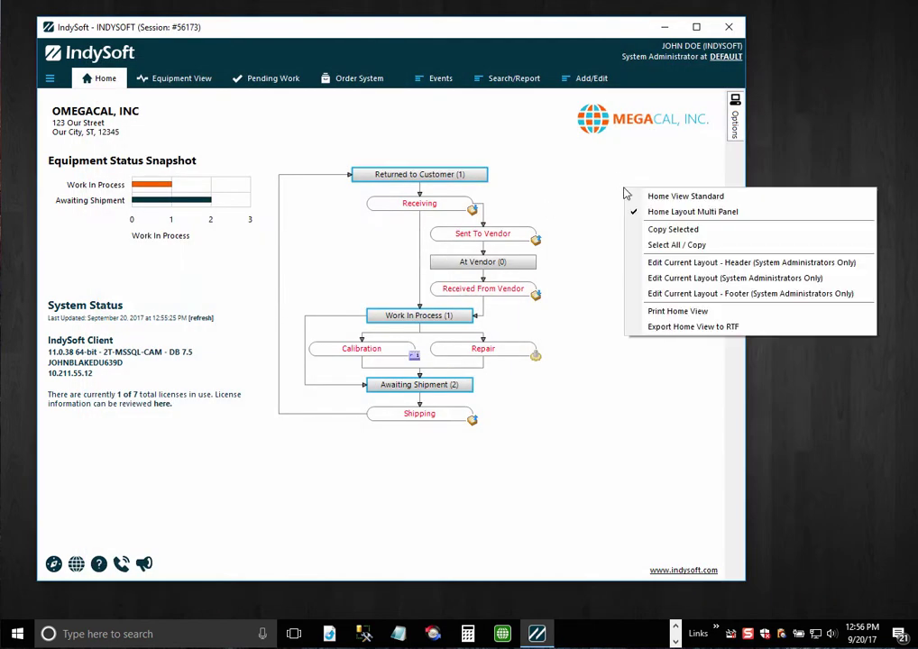
left_click(656, 263)
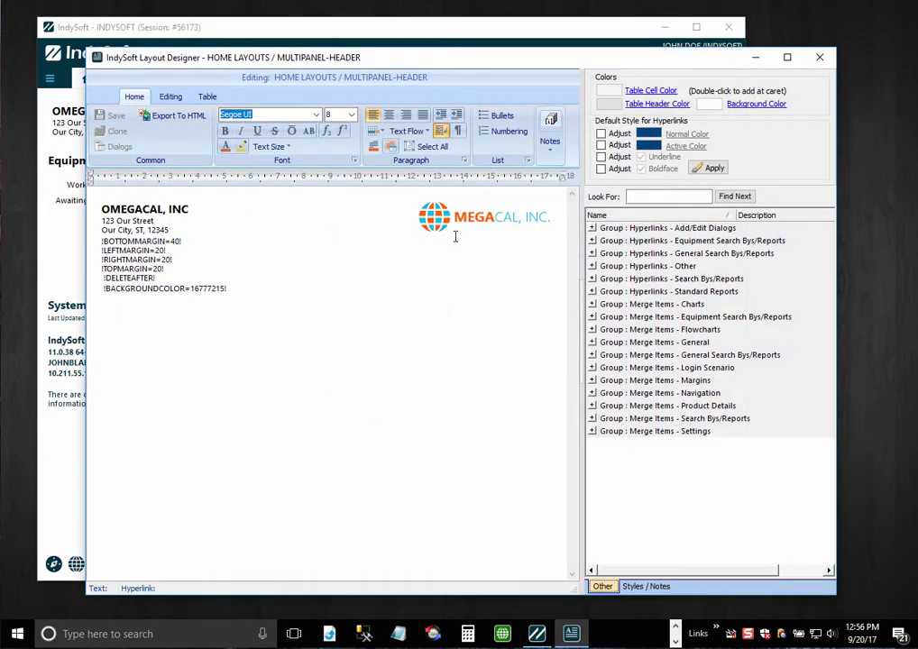
left_click(324, 223)
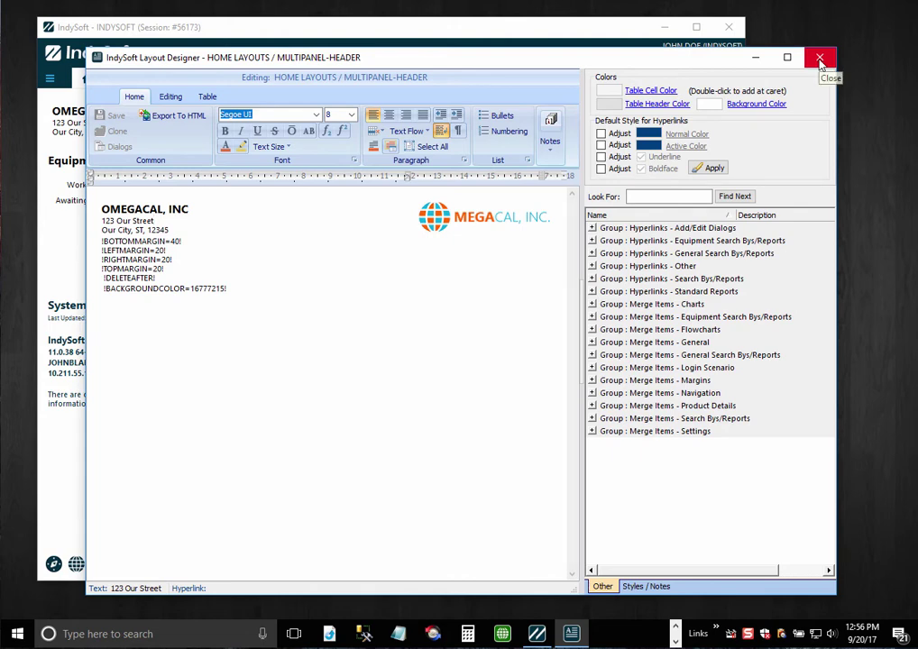
left_click_drag(256, 291, 97, 289)
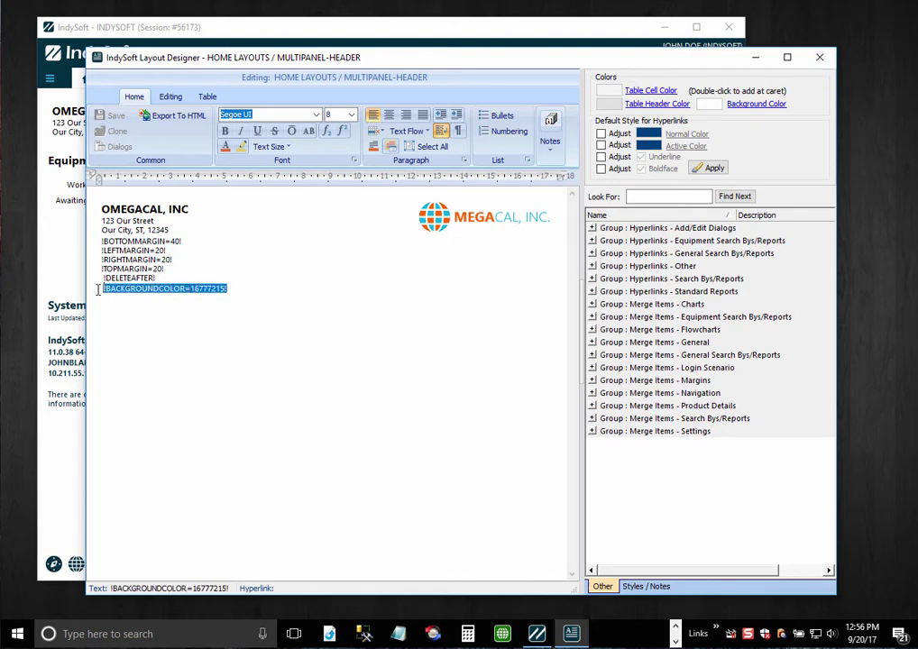
left_click_drag(170, 264, 92, 241)
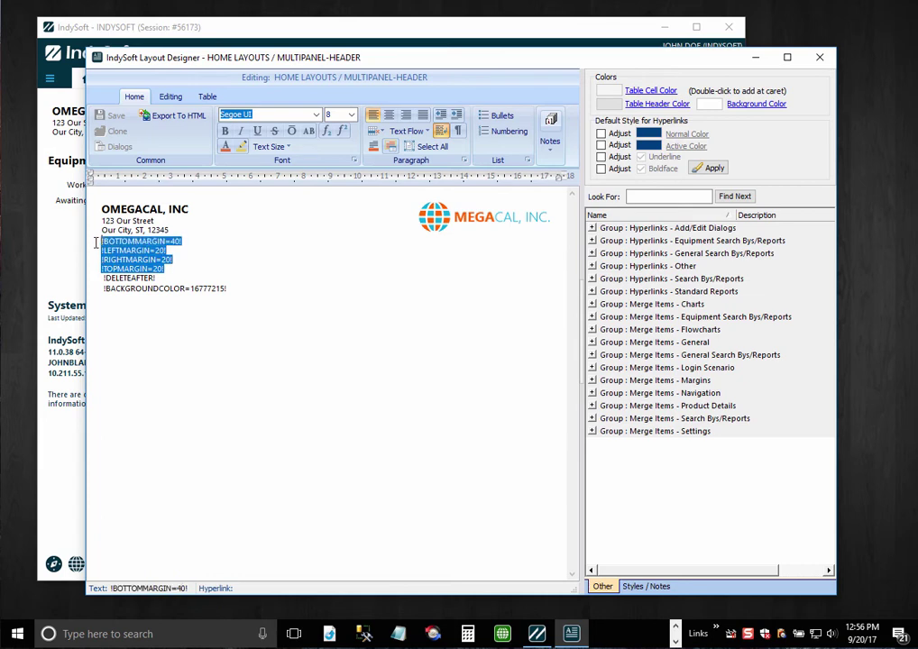
left_click(820, 57)
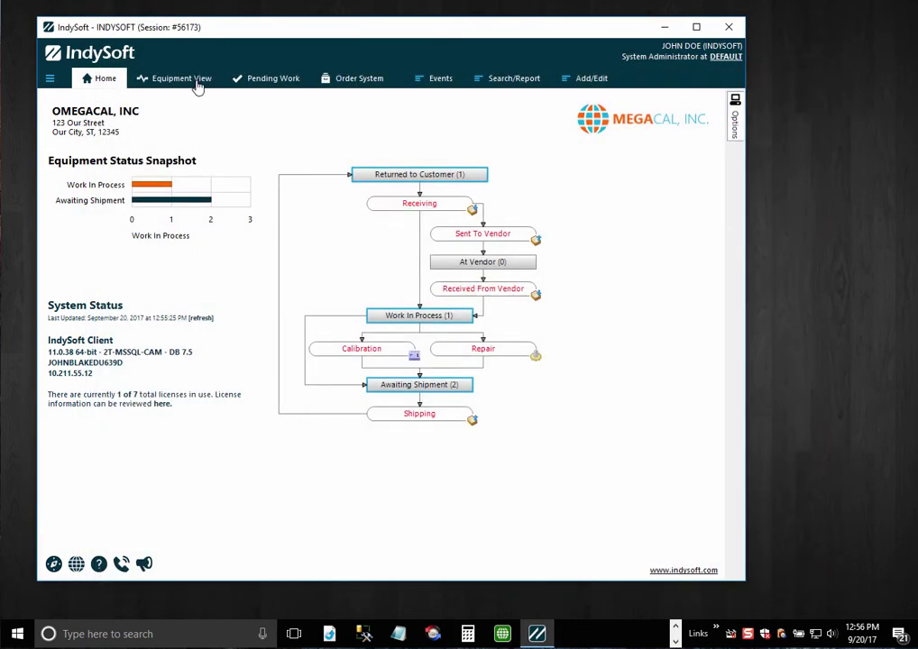
- Show Equipment View for ABC456 and preview its Flowchart flyout panel
left_click(167, 77)
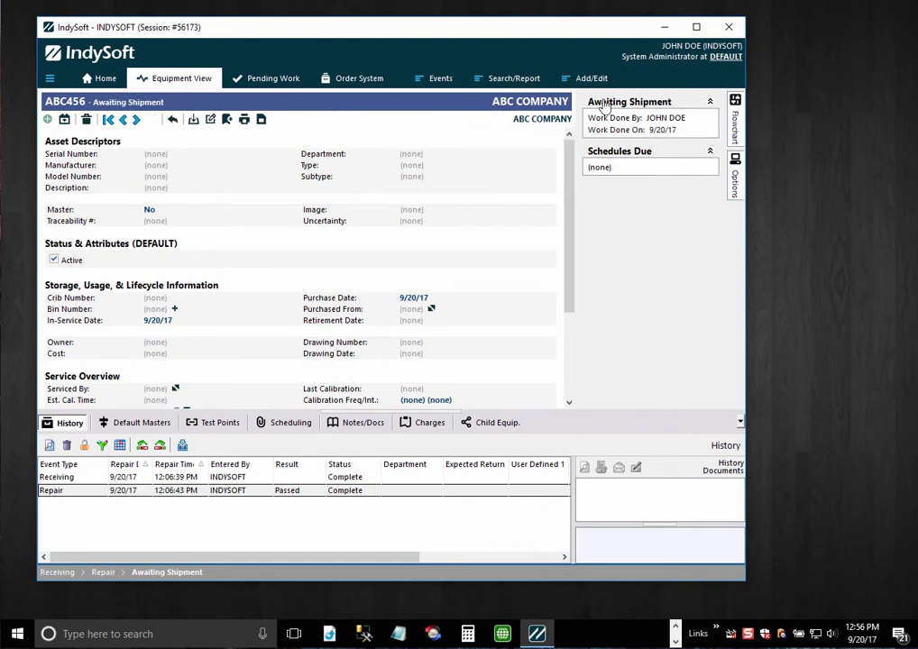
left_click(735, 122)
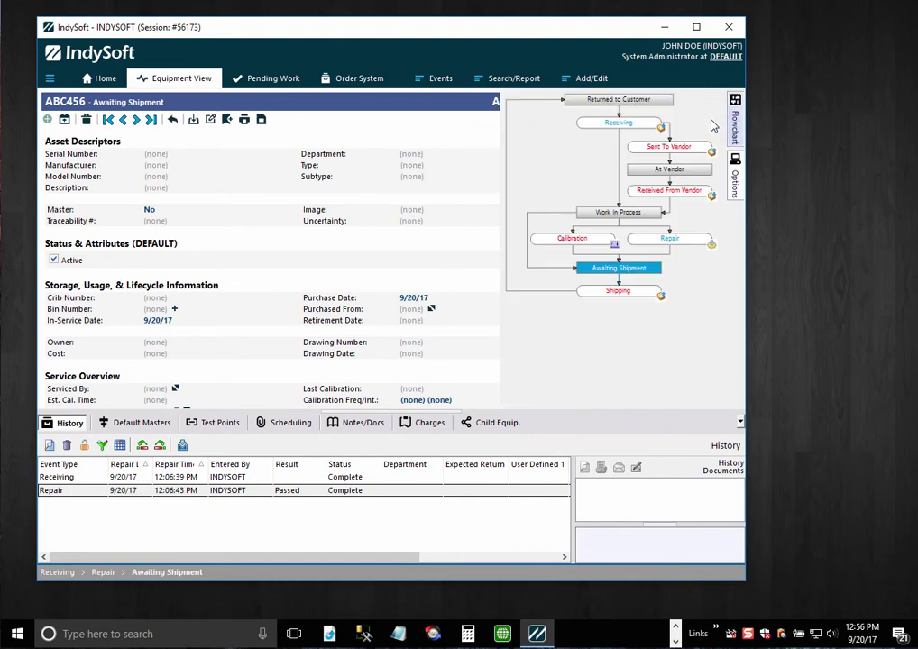
right_click(410, 56)
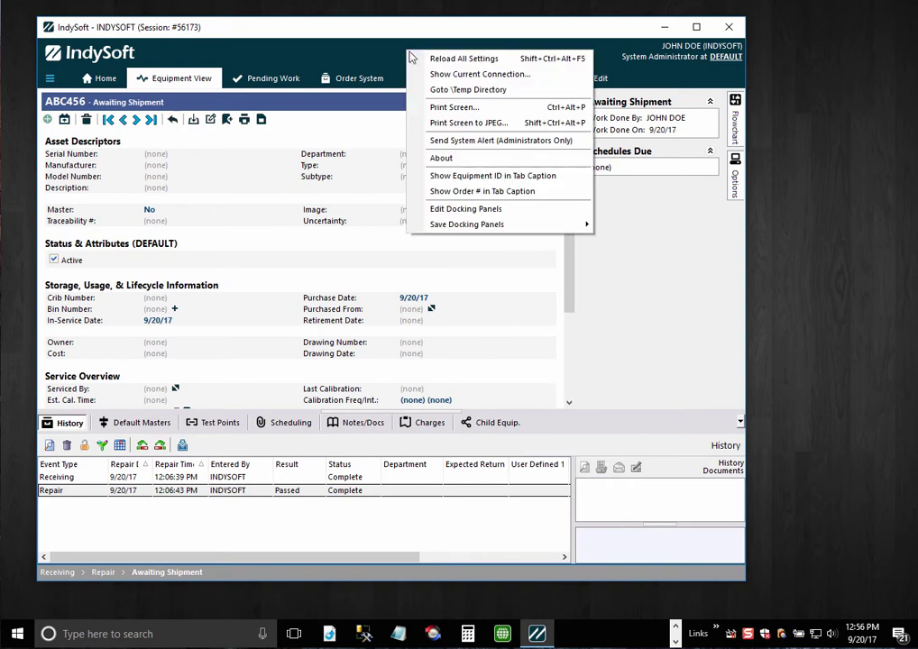
- Enable Edit Docking Panels, auto-hide and re-pin the Status panel, and show the Flowchart panel
left_click(487, 212)
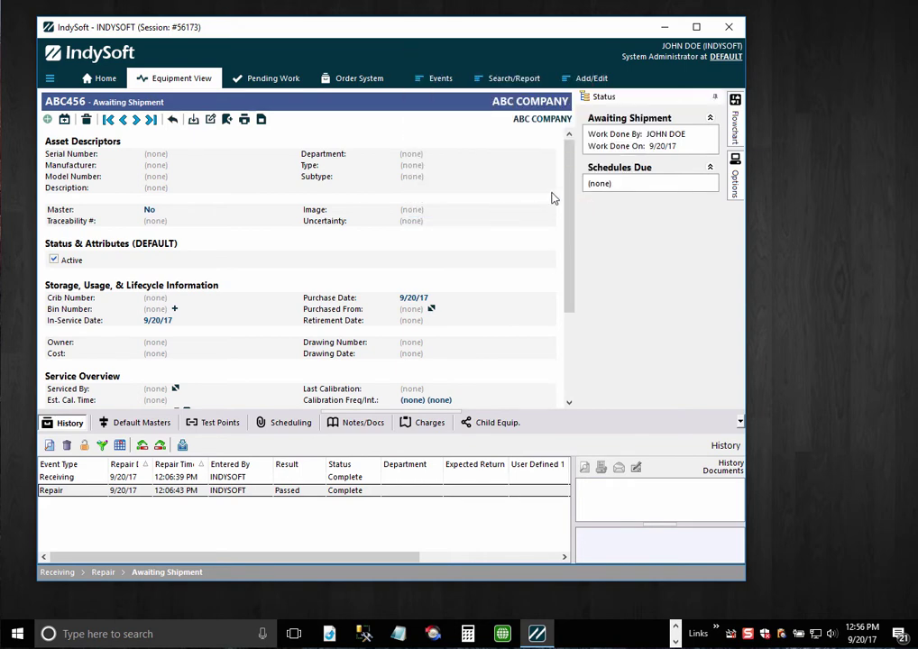
left_click(714, 97)
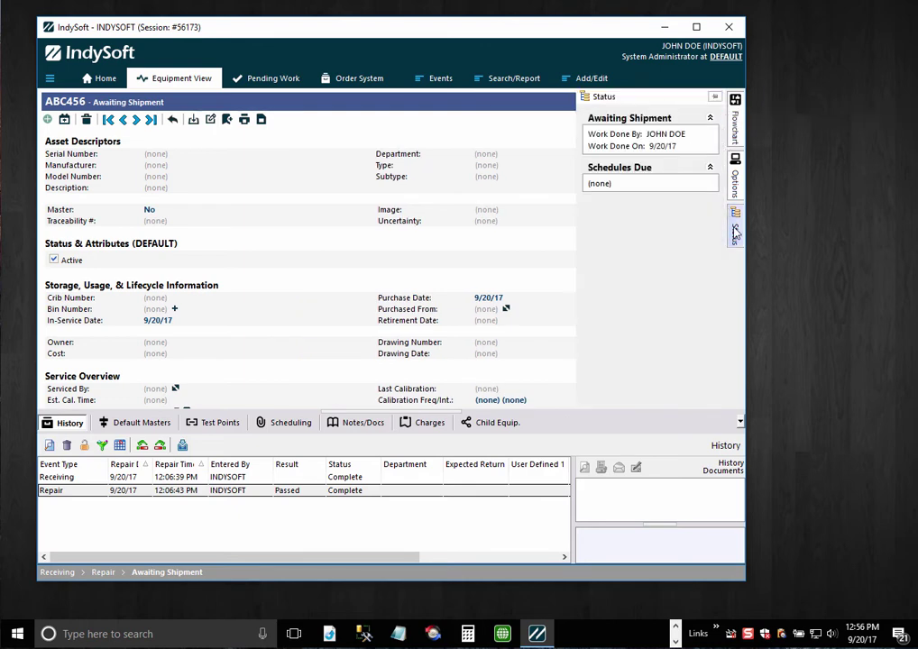
left_click(715, 99)
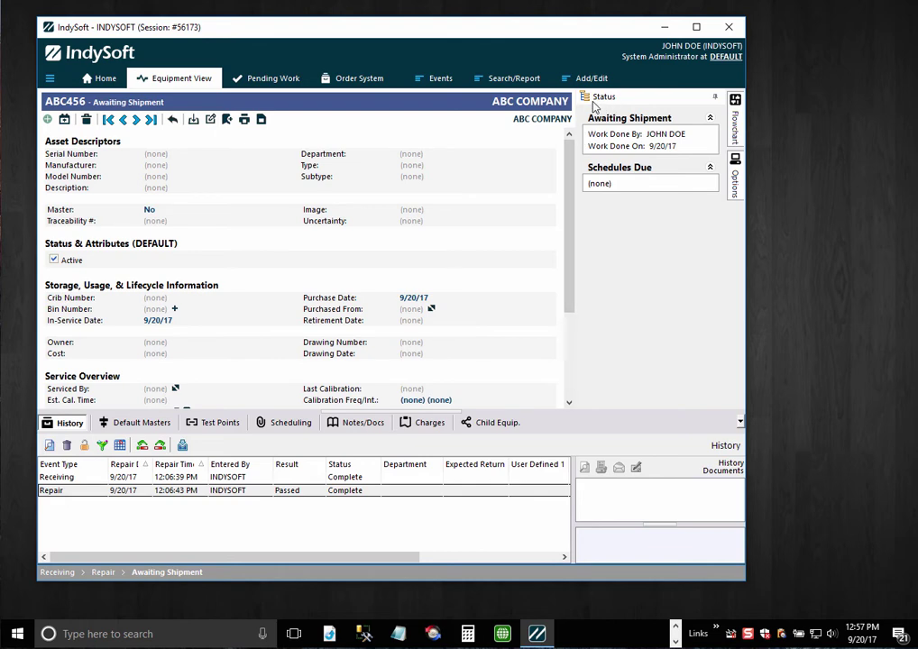
right_click(492, 58)
left_click(525, 219)
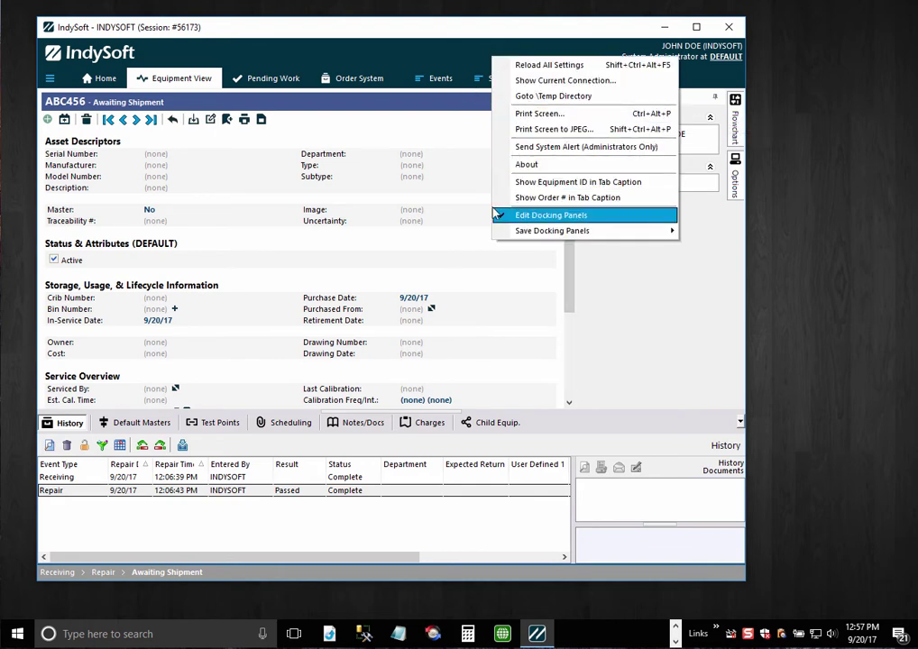
left_click(310, 115)
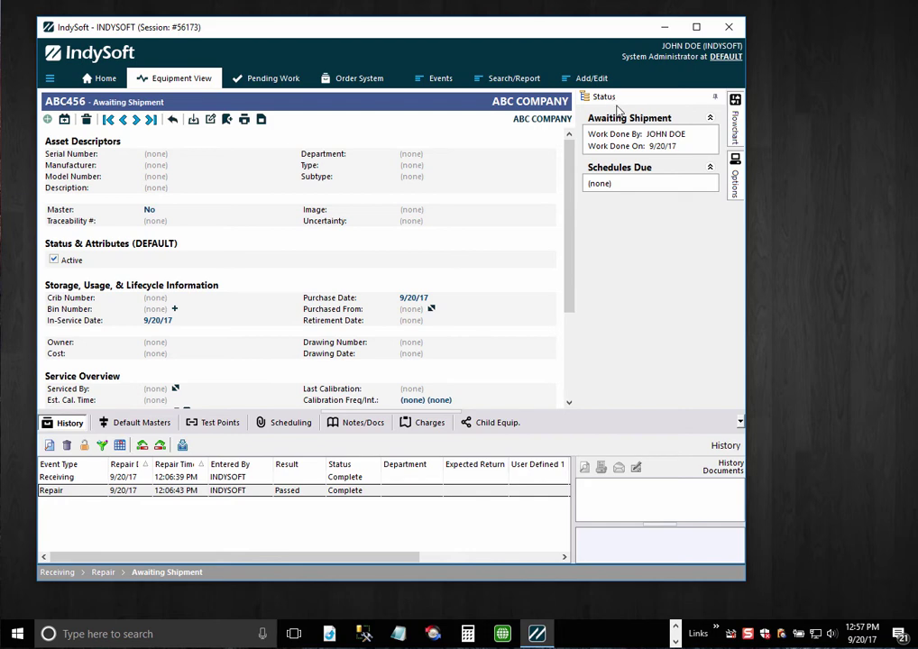
left_click(735, 122)
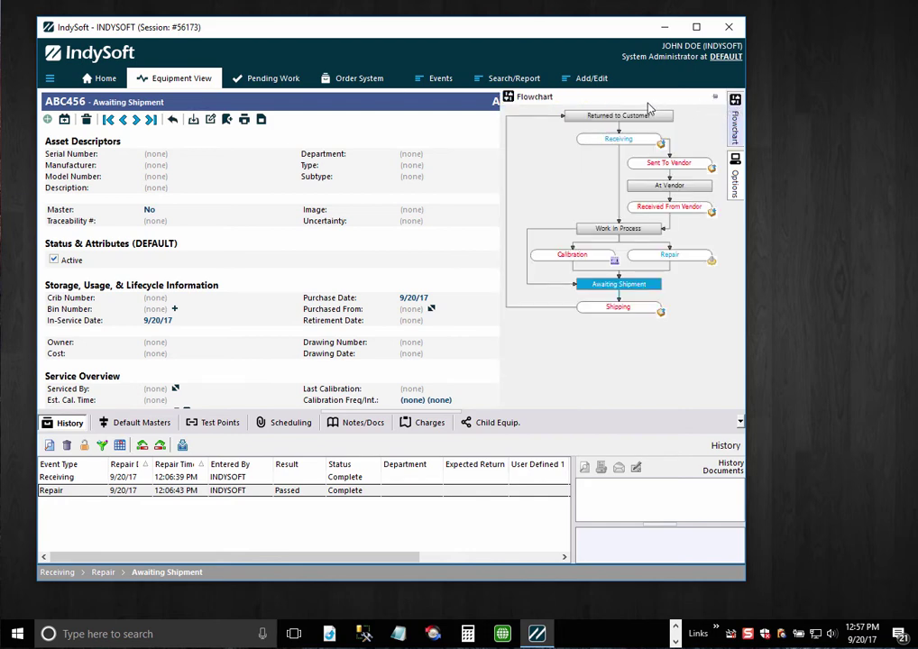
- Dock the Flowchart panel lower-right beside History, widening it and raising the splitter for the full workflow
left_click_drag(555, 117, 741, 501)
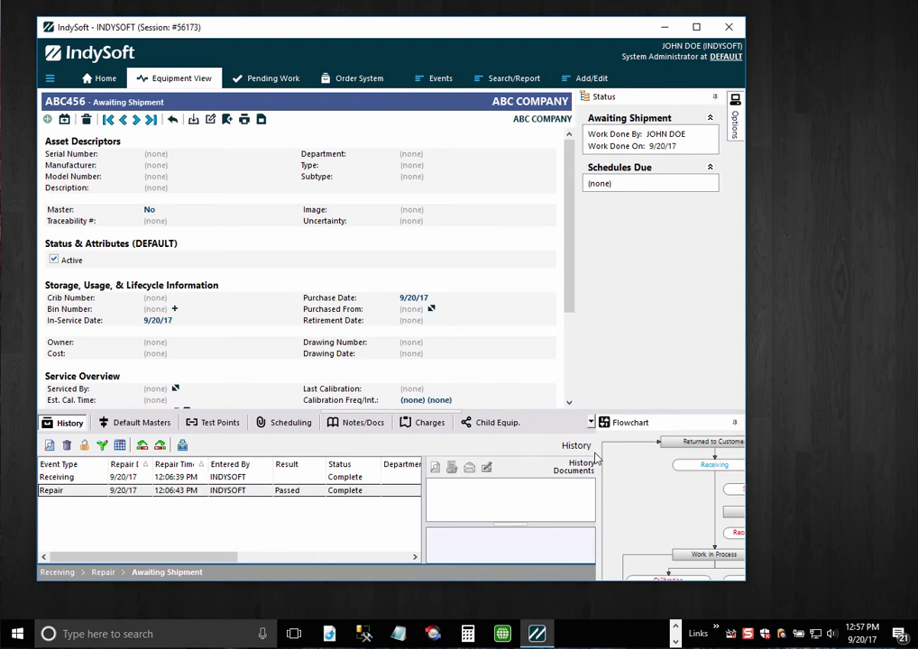
left_click_drag(595, 453, 483, 455)
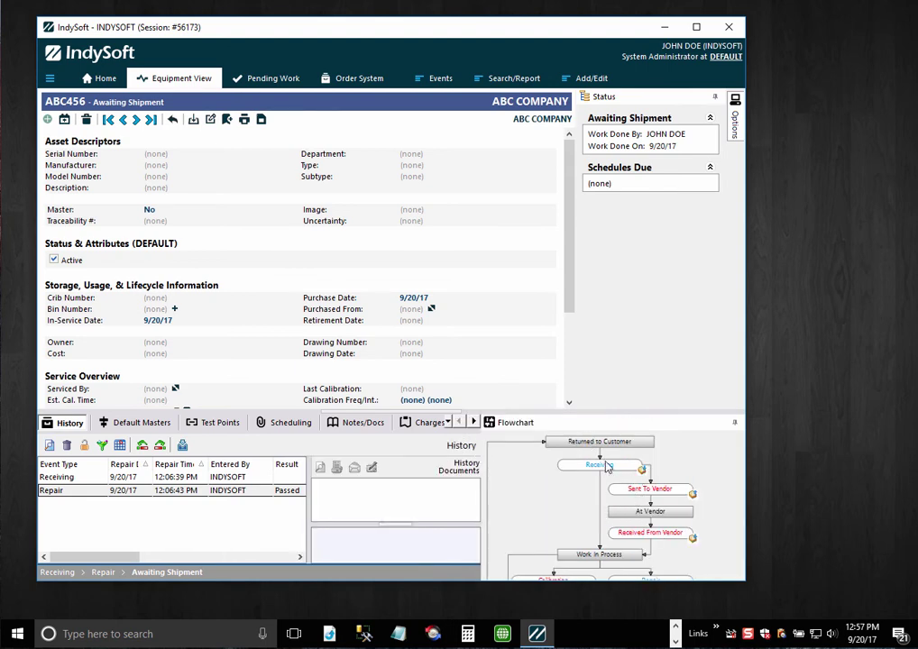
left_click_drag(579, 409, 585, 341)
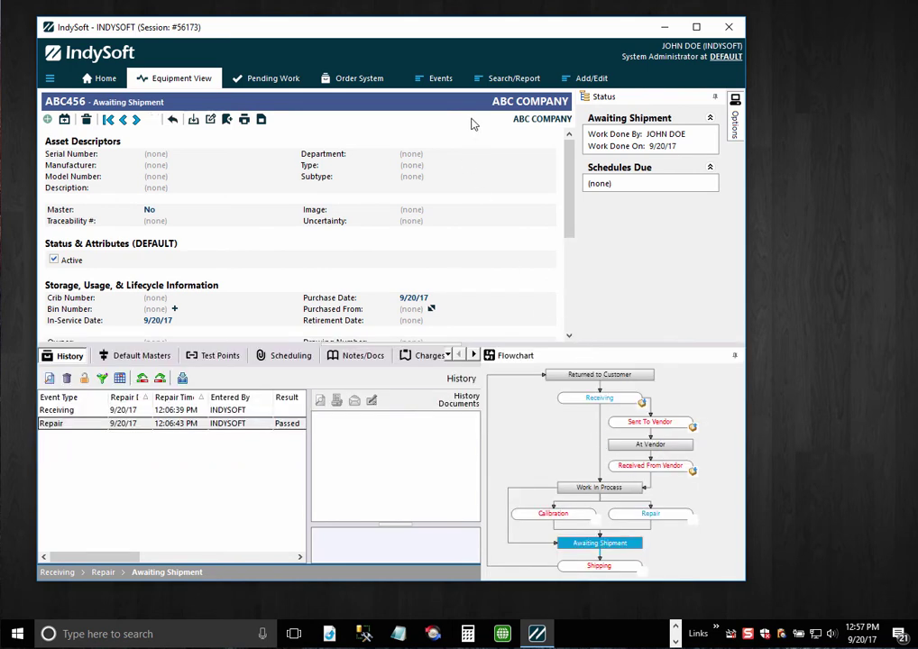
- Turn off Edit Docking Panels, check the Save Docking Panels option, and return to Home
right_click(468, 54)
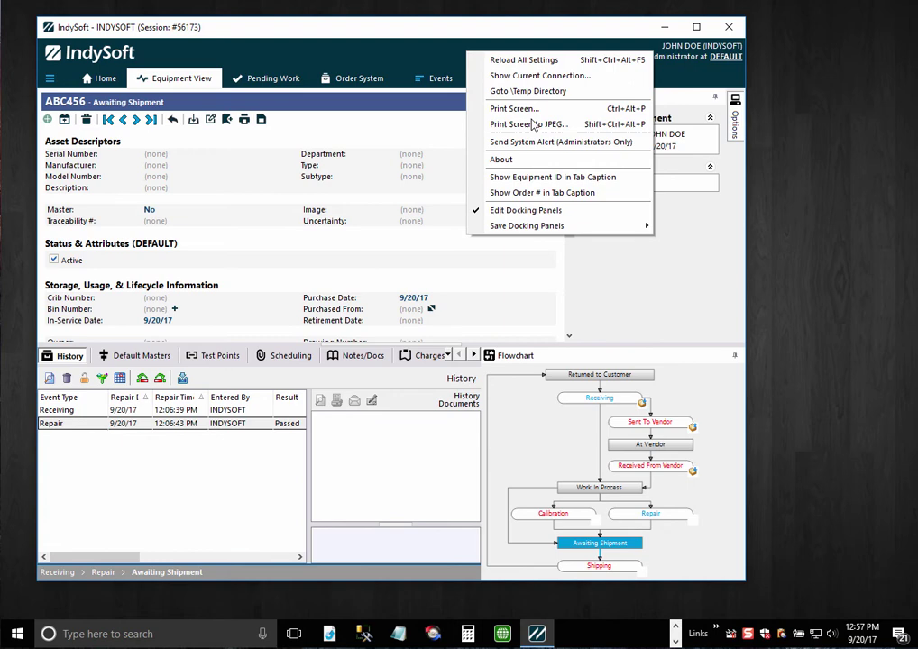
left_click(497, 213)
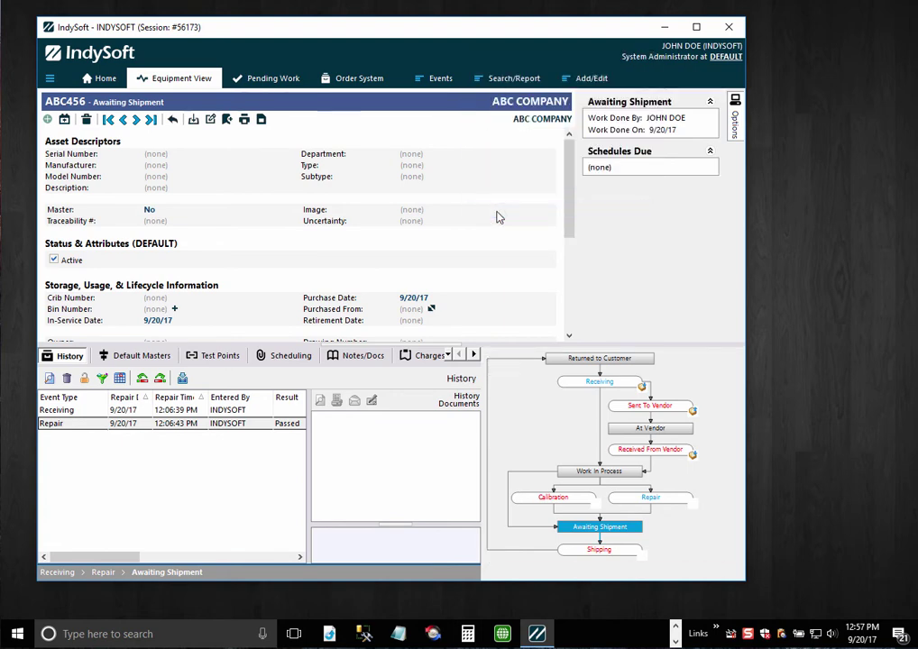
right_click(450, 56)
mouse_move(591, 228)
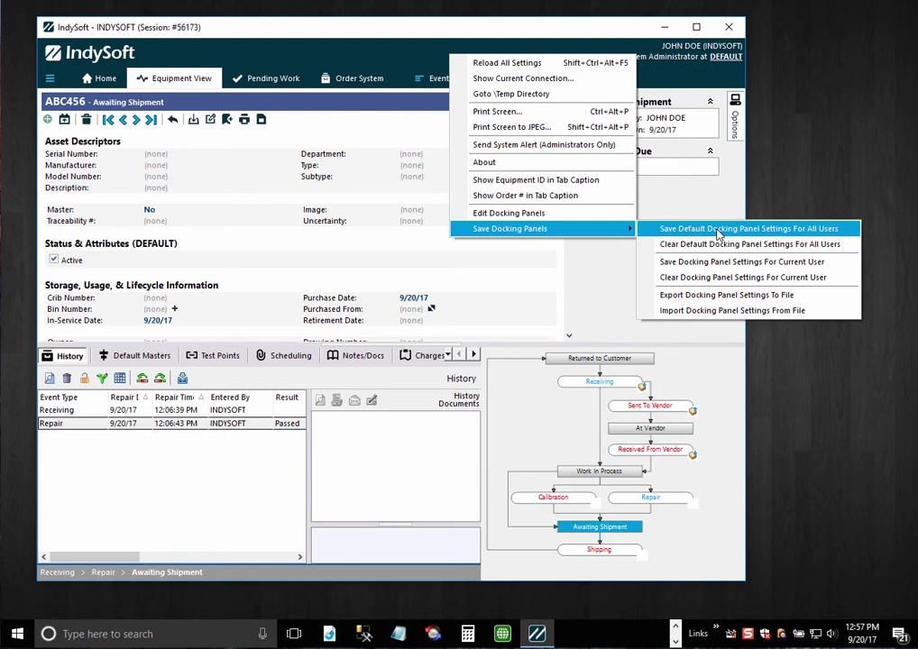
left_click(256, 60)
left_click(102, 78)
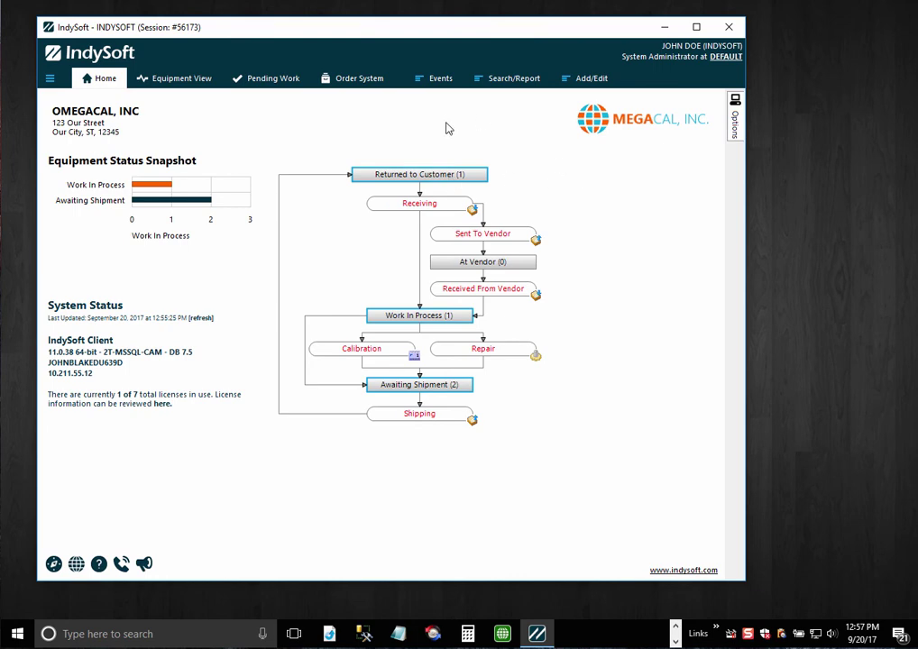
right_click(559, 171)
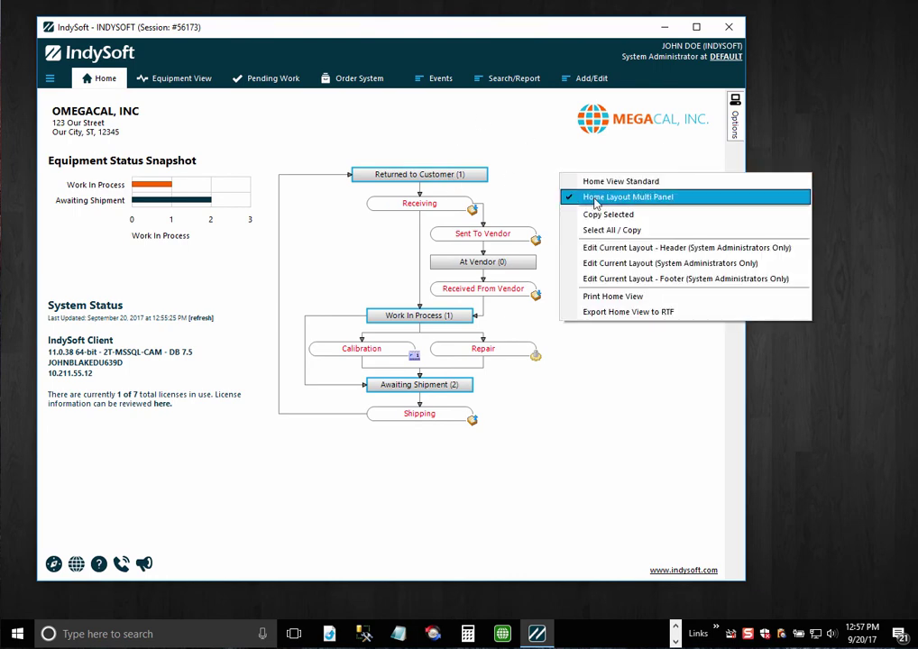
left_click(496, 225)
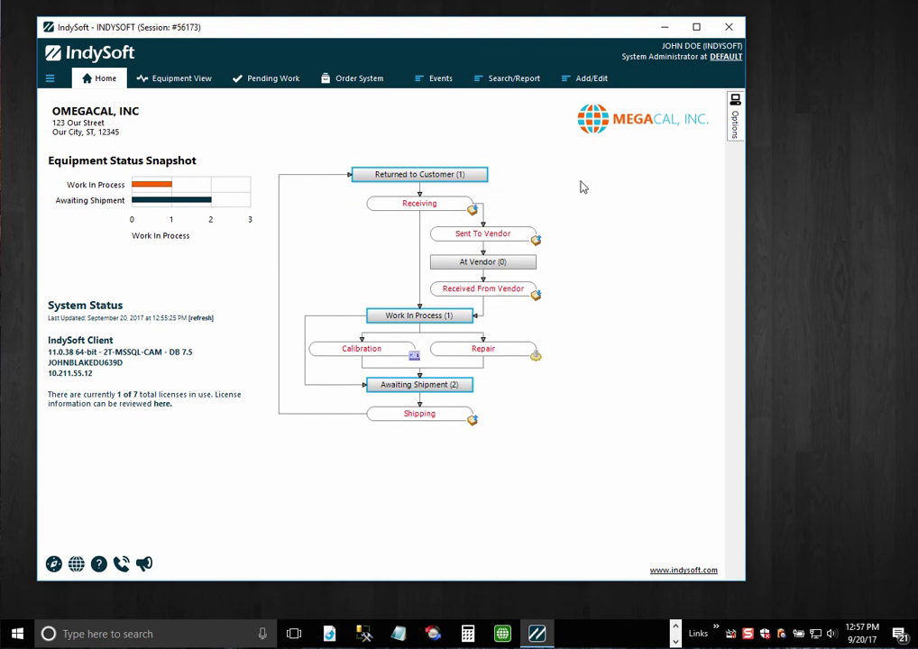
mouse_move(734, 117)
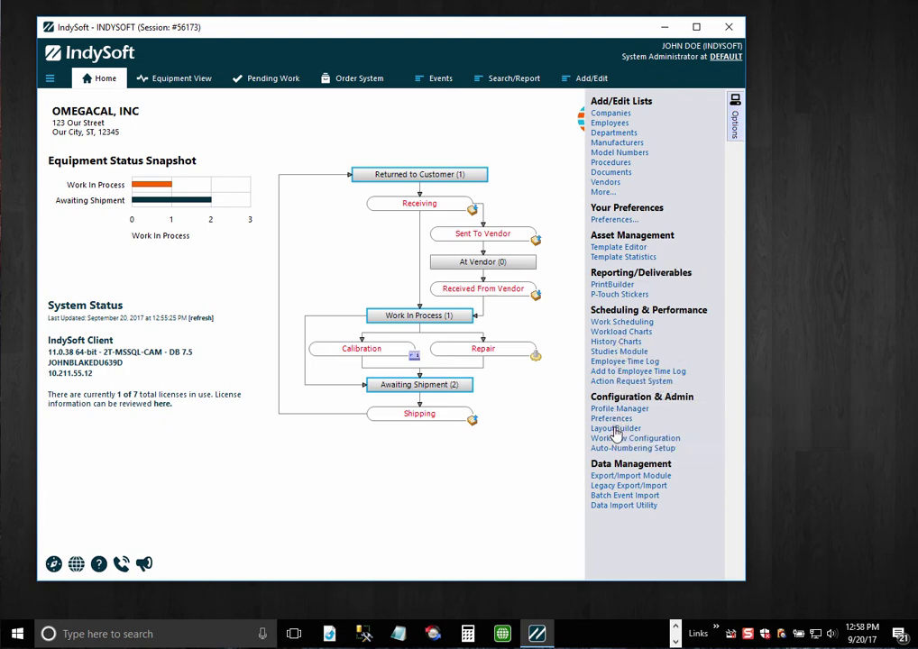
left_click(616, 429)
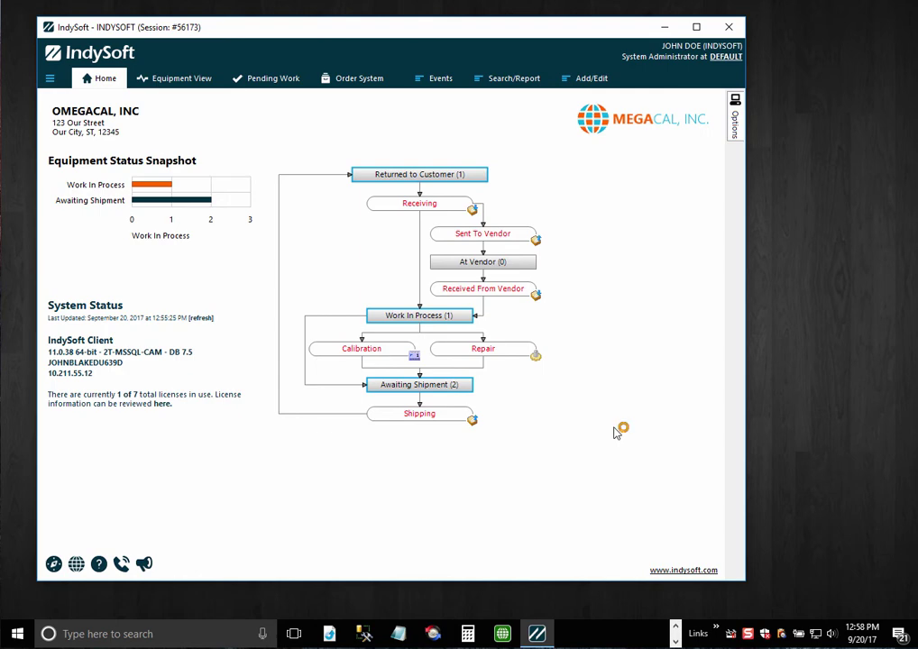
- Add a new flowchart template named STANDARD set to Load From File
left_click(282, 246)
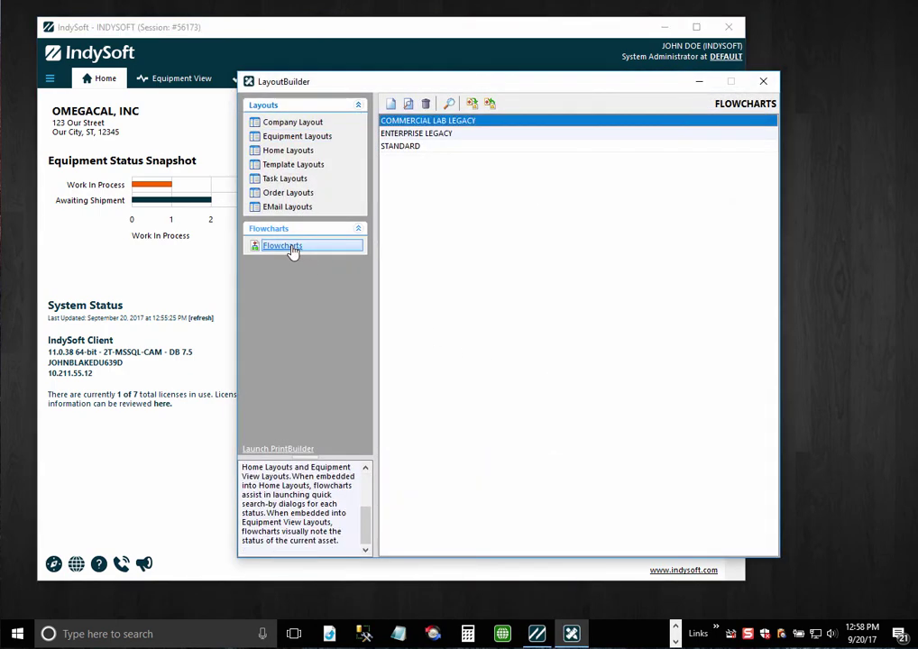
left_click(393, 105)
type("STAND")
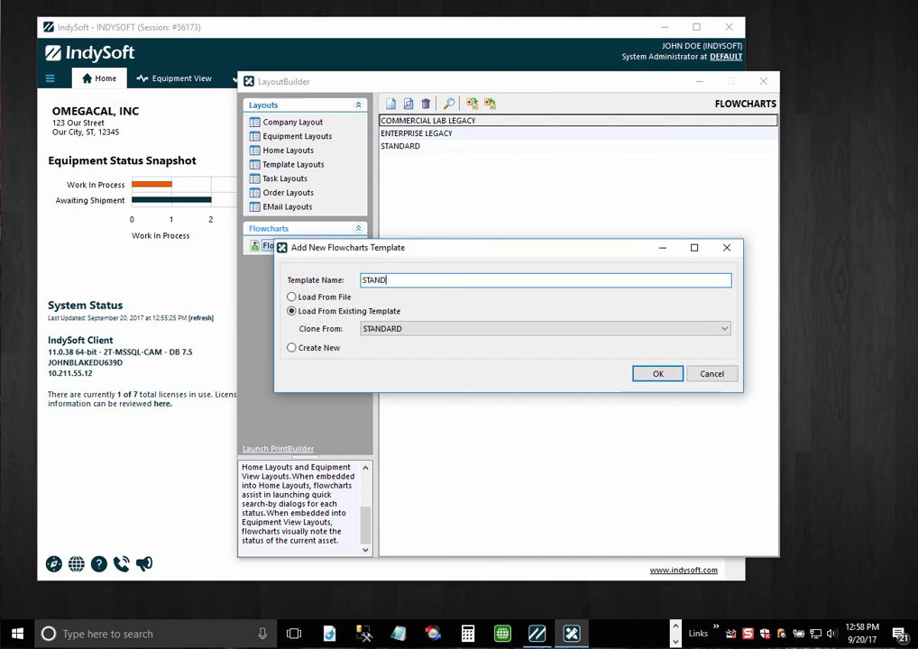
type("ARD 11X")
left_click(291, 297)
left_click(642, 375)
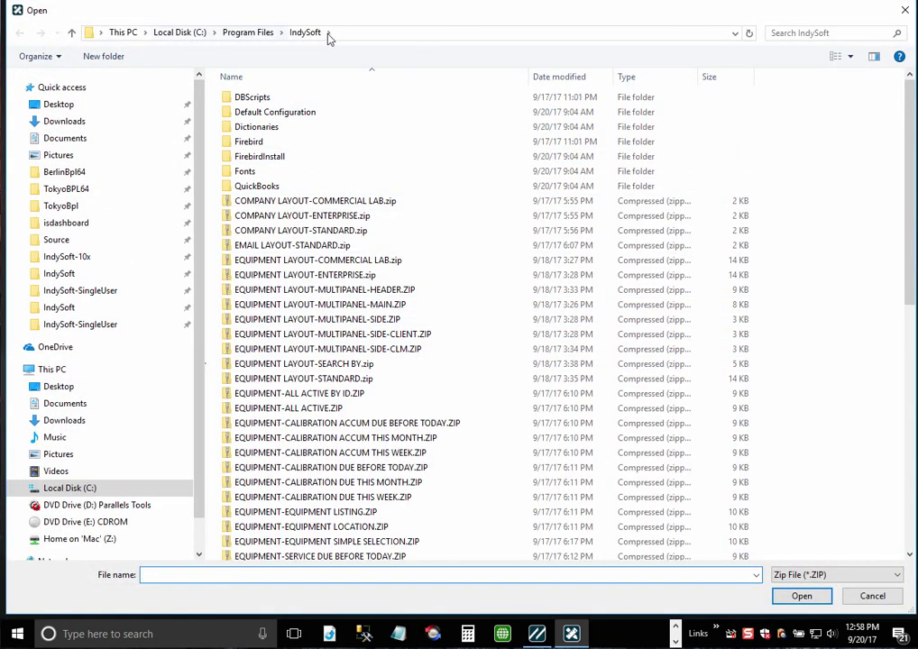
- Select FLOWCHART-COMMERCIAL LAB LEGACY.zip in the file browser
scroll(861, 449, "down", 4)
scroll(861, 449, "down", 3)
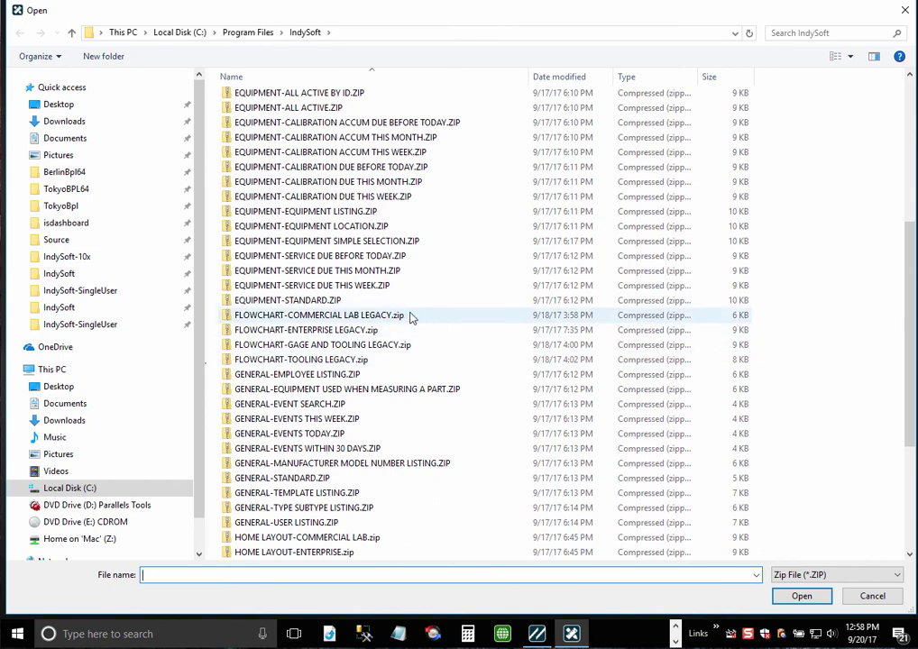
left_click(411, 316)
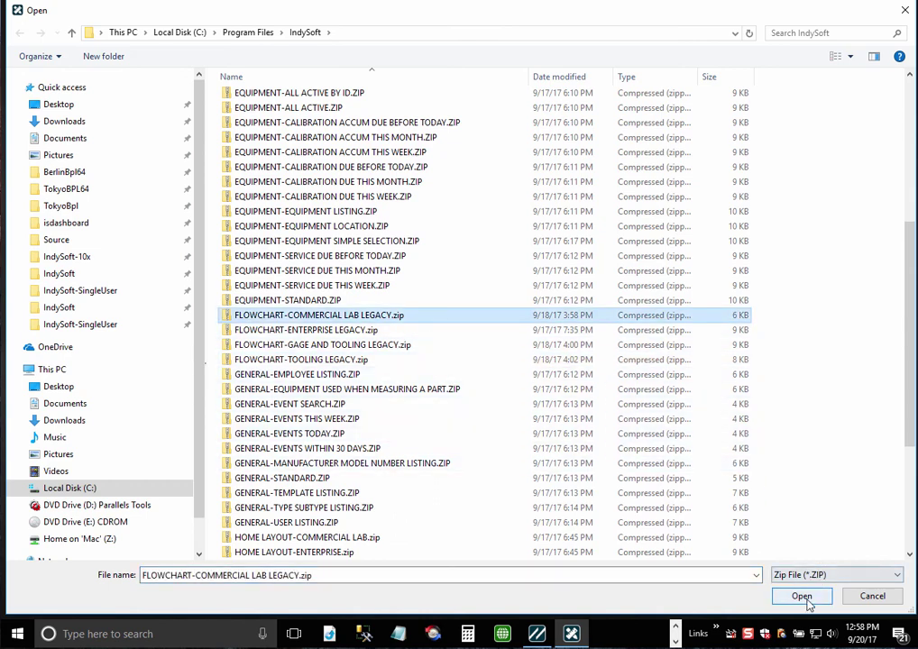
scroll(496, 356, "up", 5)
scroll(437, 373, "down", 3)
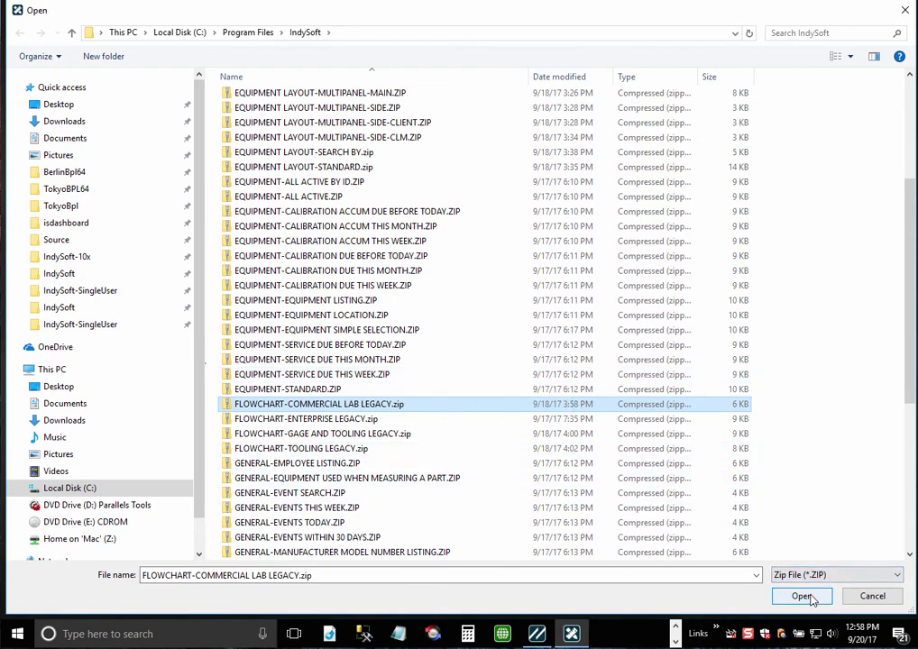
- Load the zip as the new template, then import FLOWCHART-COMMERCIAL LAB LEGACY.zip over STANDARD
left_click(809, 597)
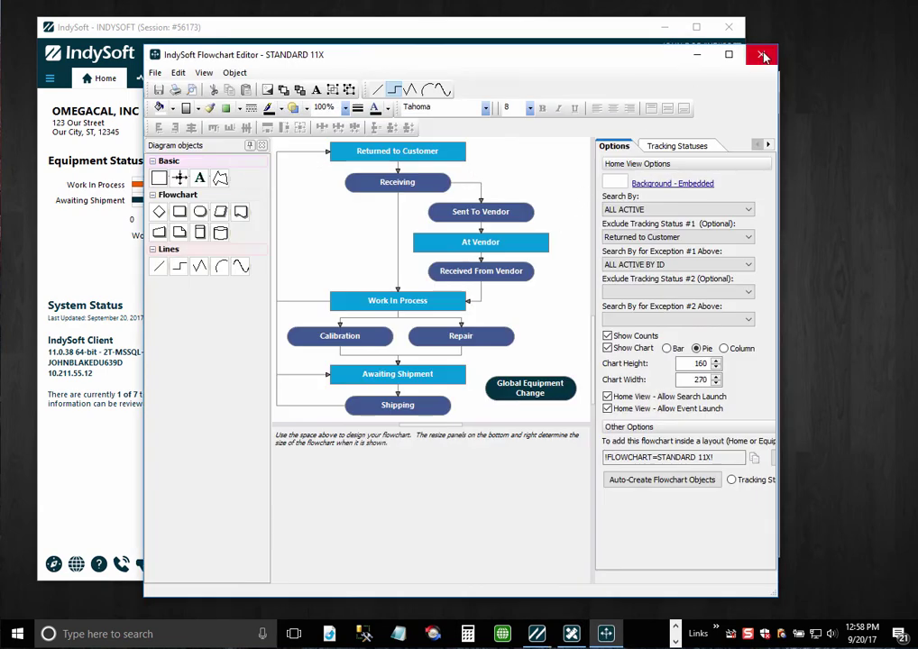
left_click(762, 56)
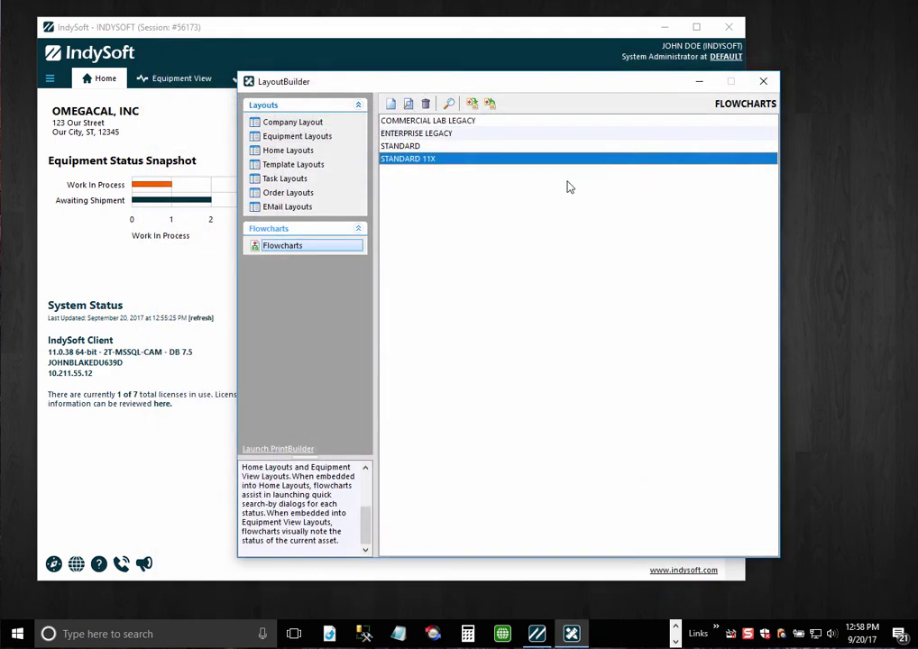
left_click(433, 147)
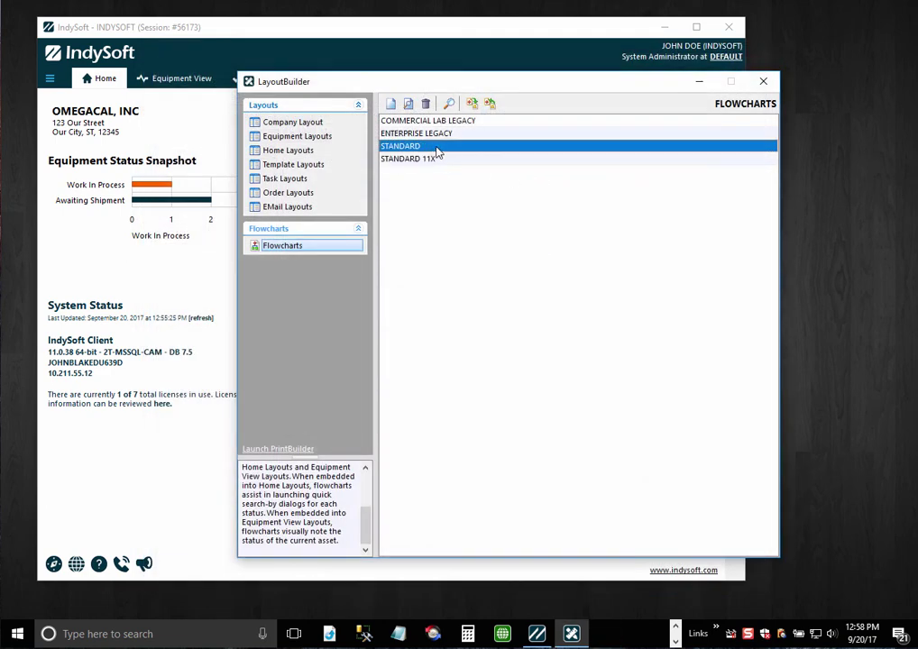
left_click(472, 104)
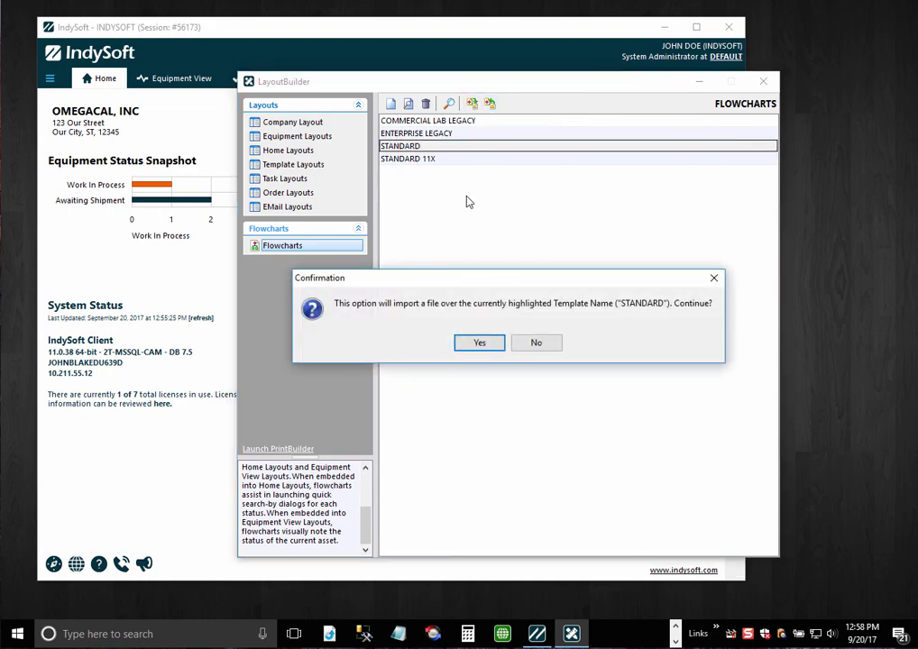
left_click(478, 343)
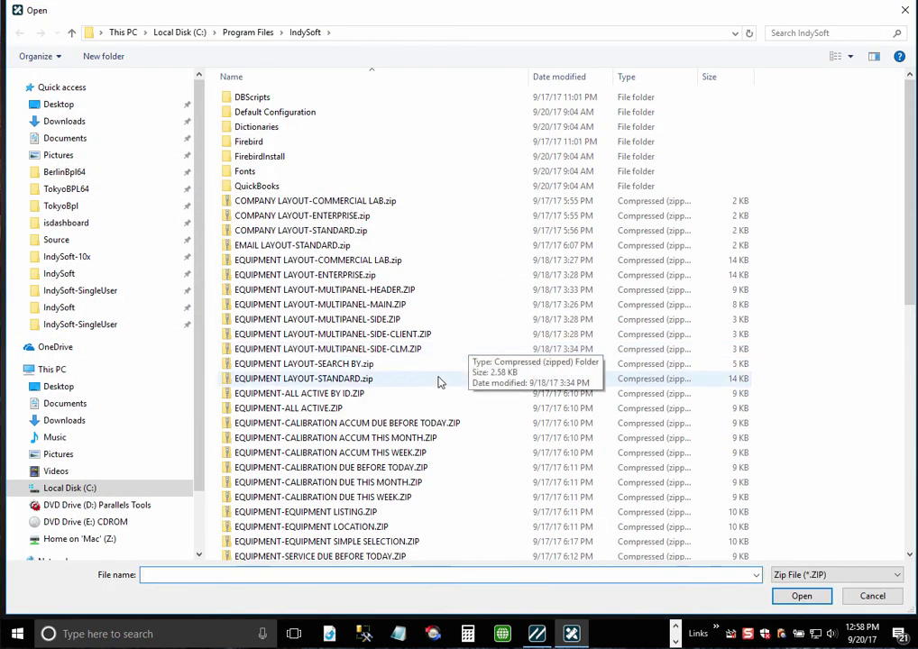
scroll(441, 383, "down", 3)
scroll(441, 389, "down", 2)
scroll(441, 389, "down", 1)
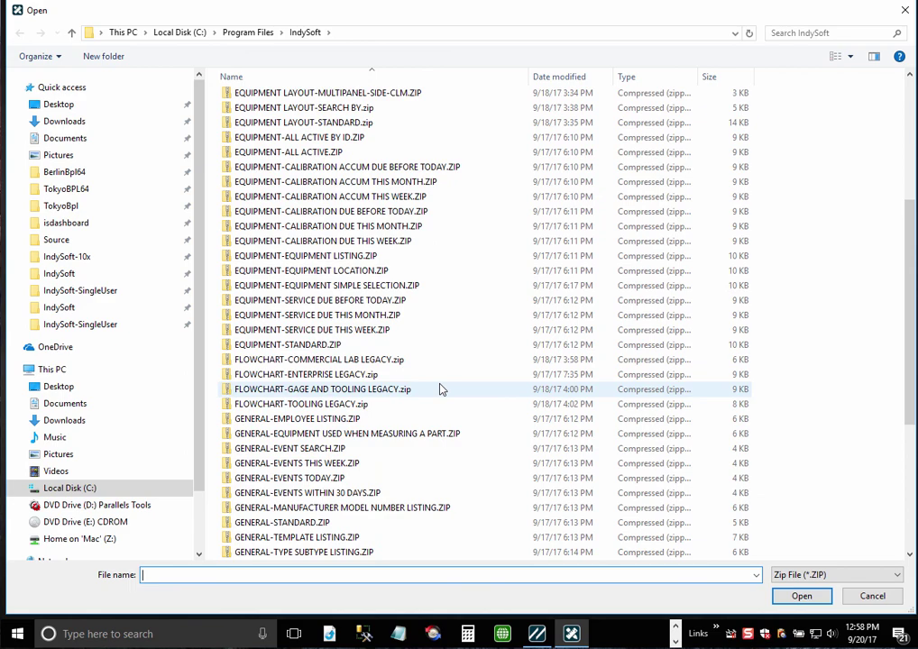
left_click(360, 359)
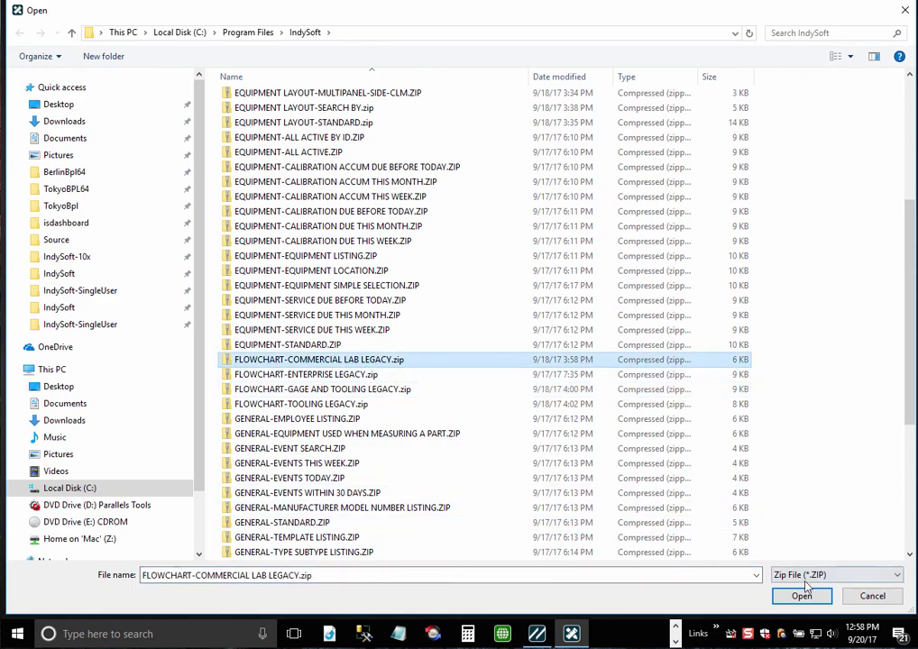
left_click(805, 596)
left_click(508, 344)
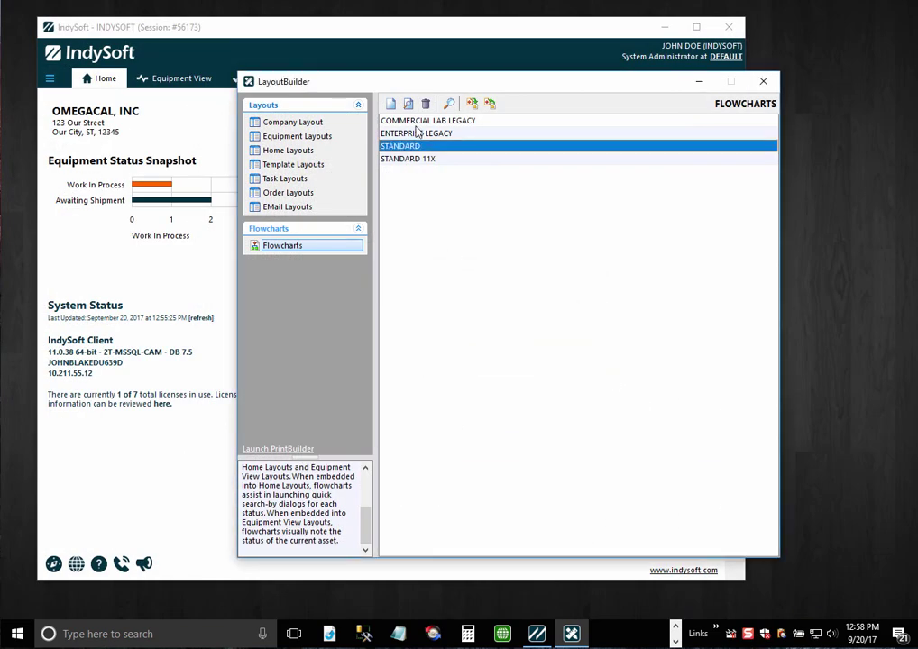
- Open Equipment View for ABC456 and widen the lower-right commercial-lab flowchart pane
left_click(429, 37)
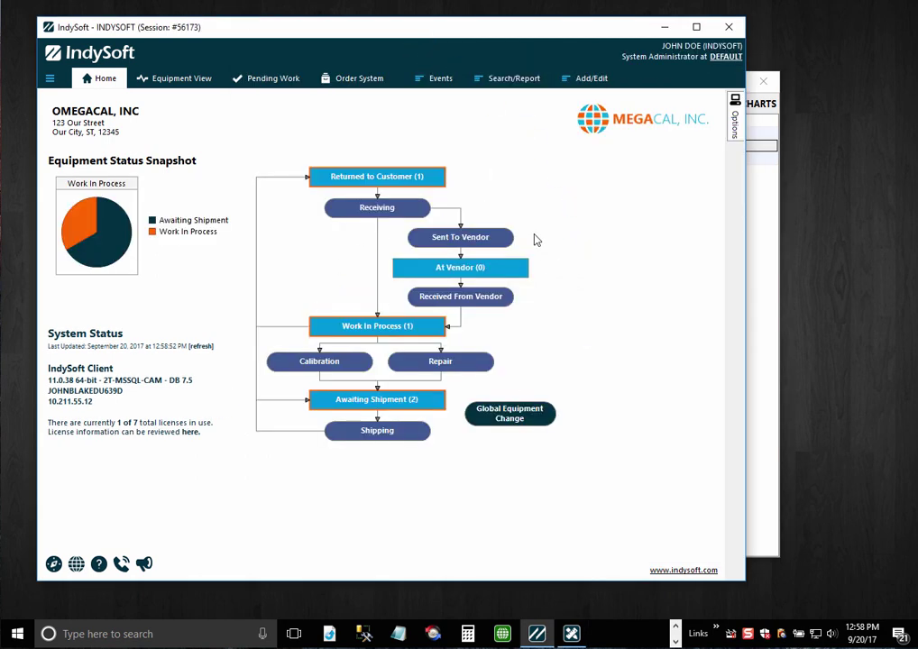
left_click(181, 79)
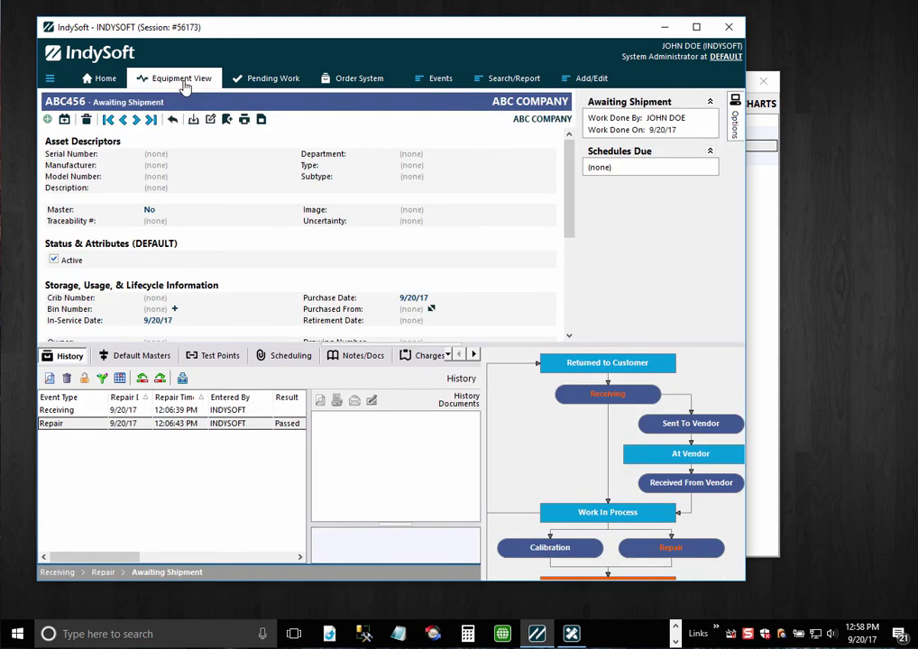
left_click_drag(481, 354, 429, 354)
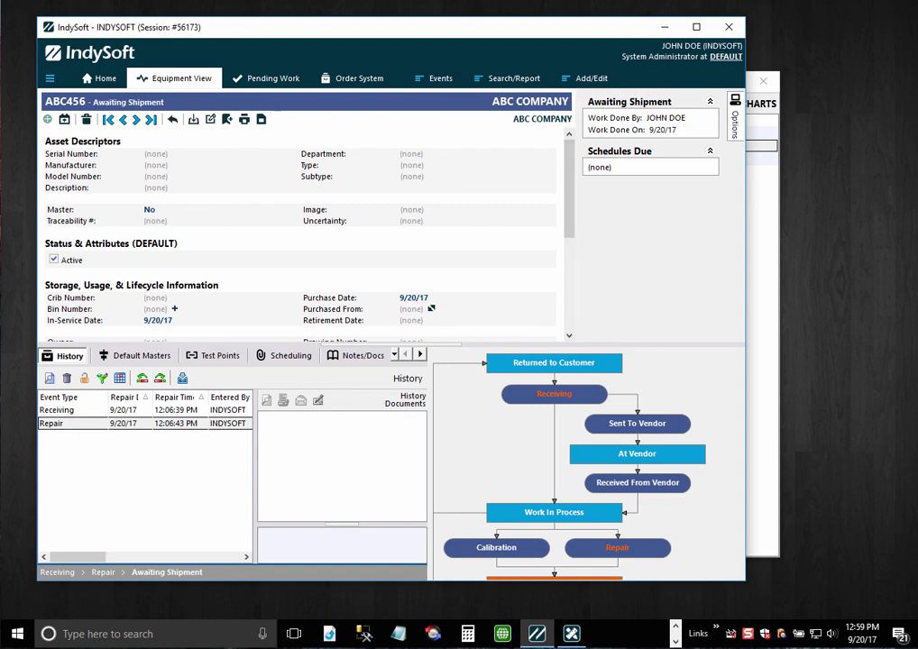